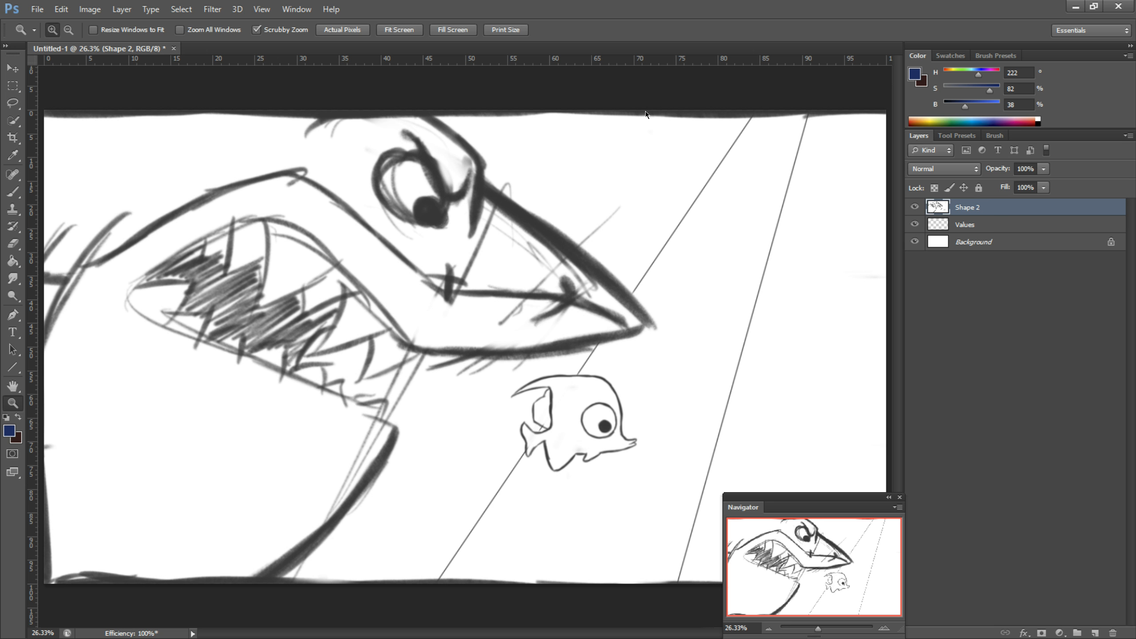
Step: Set the Shape 2 sketch layer to Multiply at 30% opacity and lock it
click(968, 169)
click(924, 225)
drag(1001, 169, 956, 179)
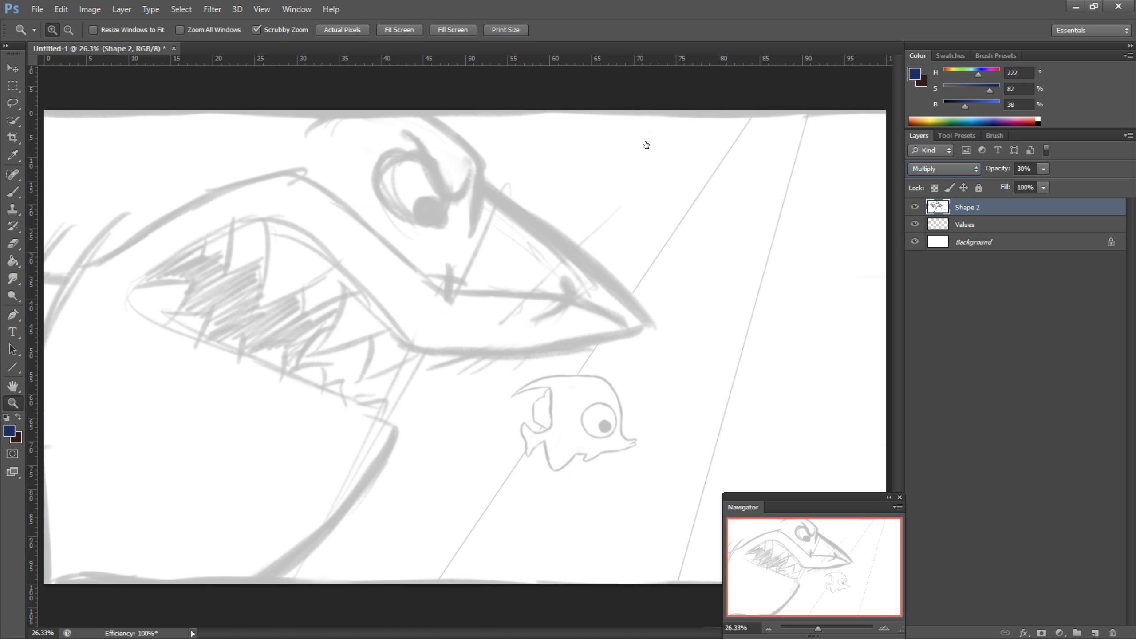
click(962, 188)
click(949, 188)
Step: Fill the whole Values layer with dark navy blue (#11234c)
key(alt+bracketleft)
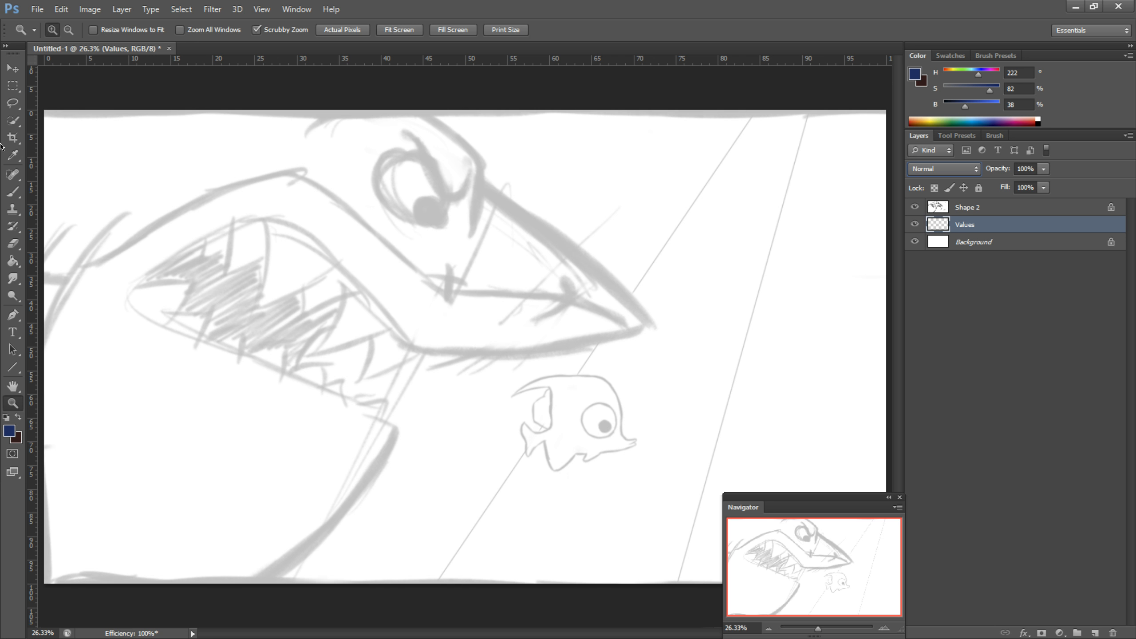
key(b)
click(9, 430)
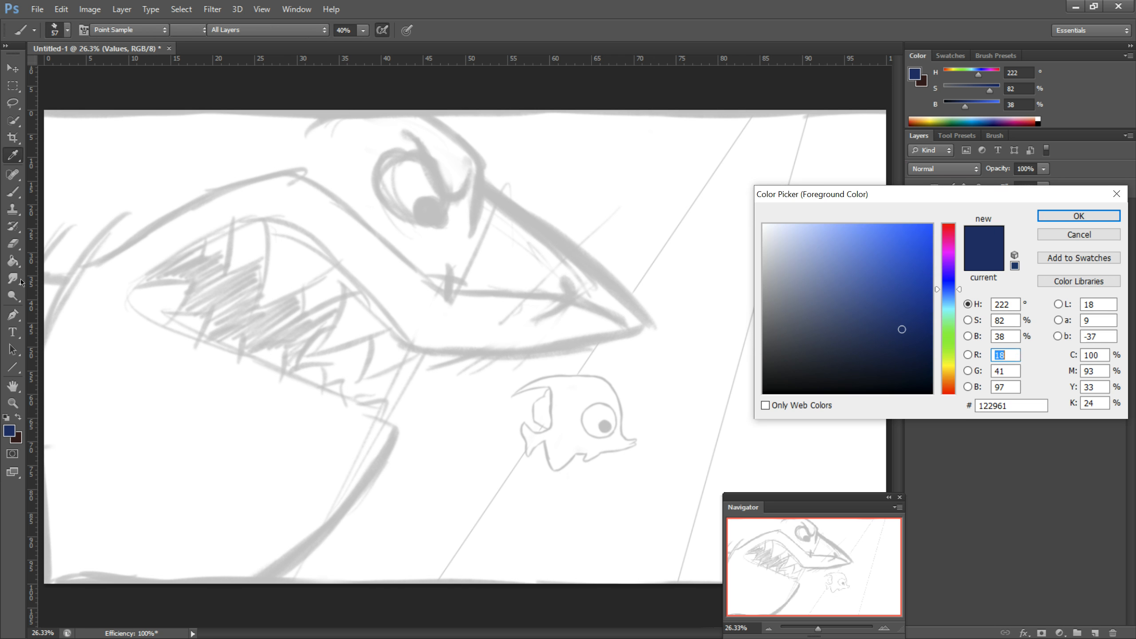
mouse_move(901, 335)
mouse_down()
mouse_move(887, 337)
mouse_move(893, 343)
mouse_up()
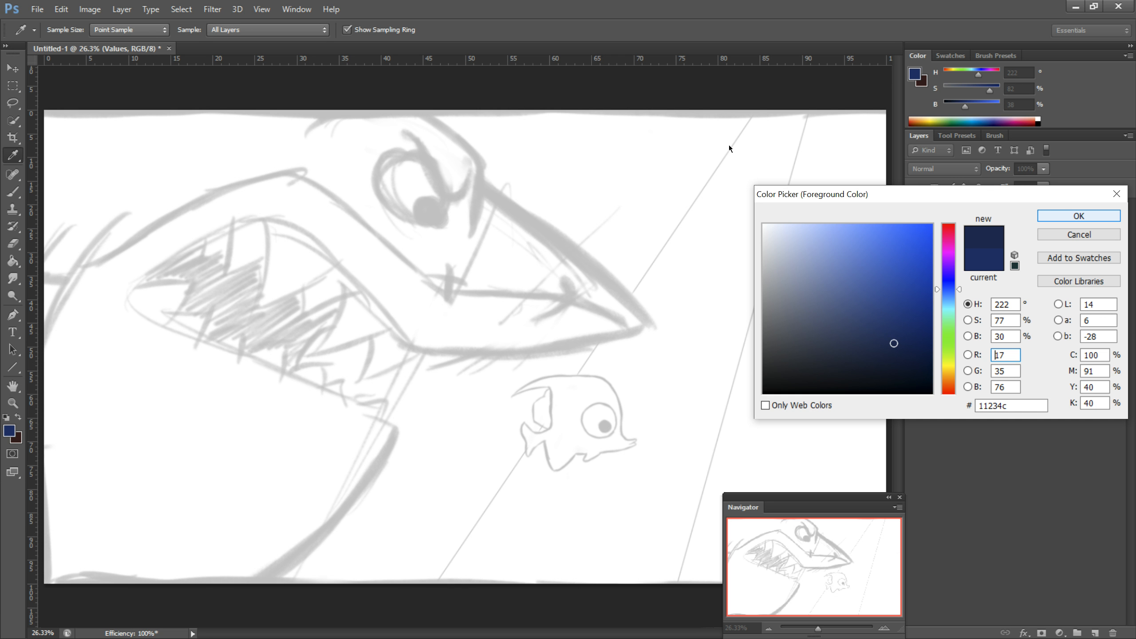
key(Return)
key(b)
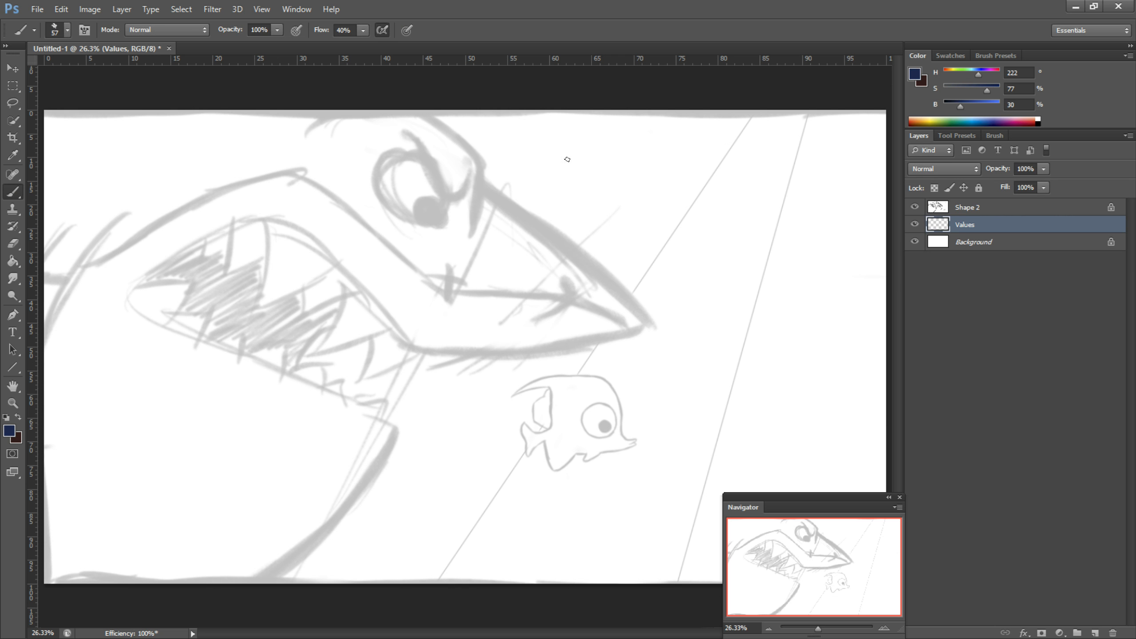
click(13, 261)
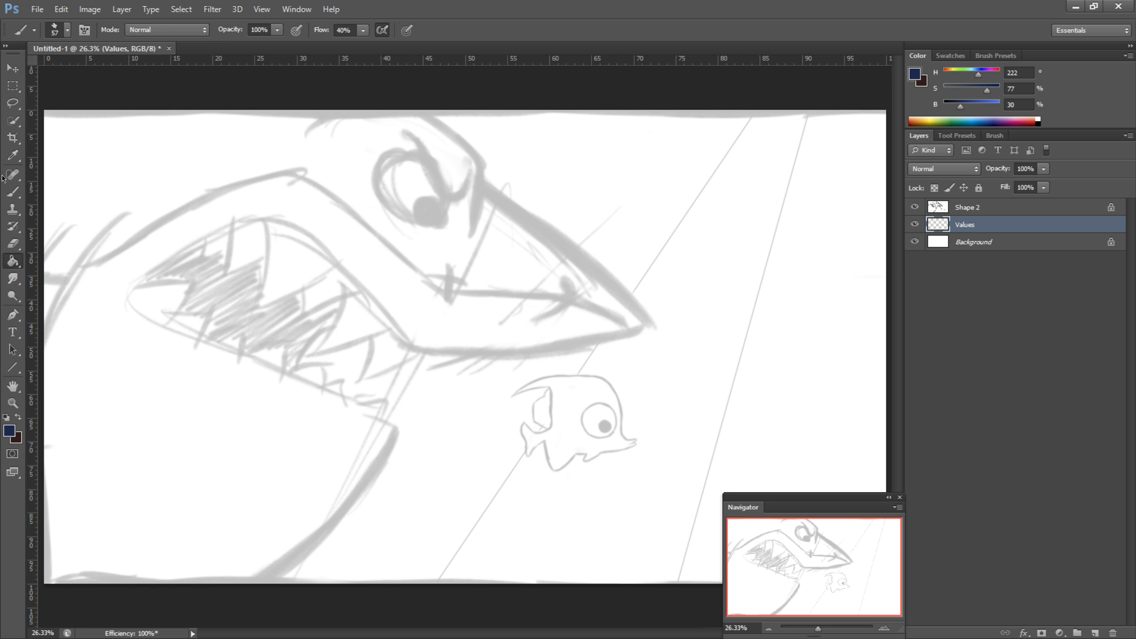
click(393, 196)
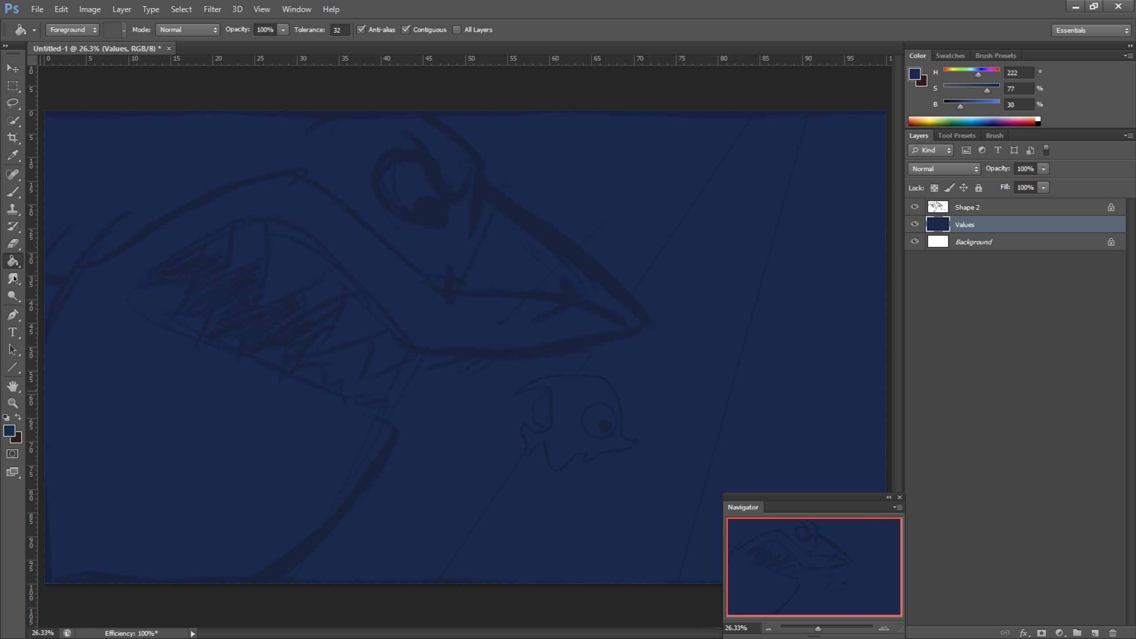
Step: Paint the shark's back, head and upper snout in medium blue (H 222, S 53, B 77), leaving the eye dark
click(9, 430)
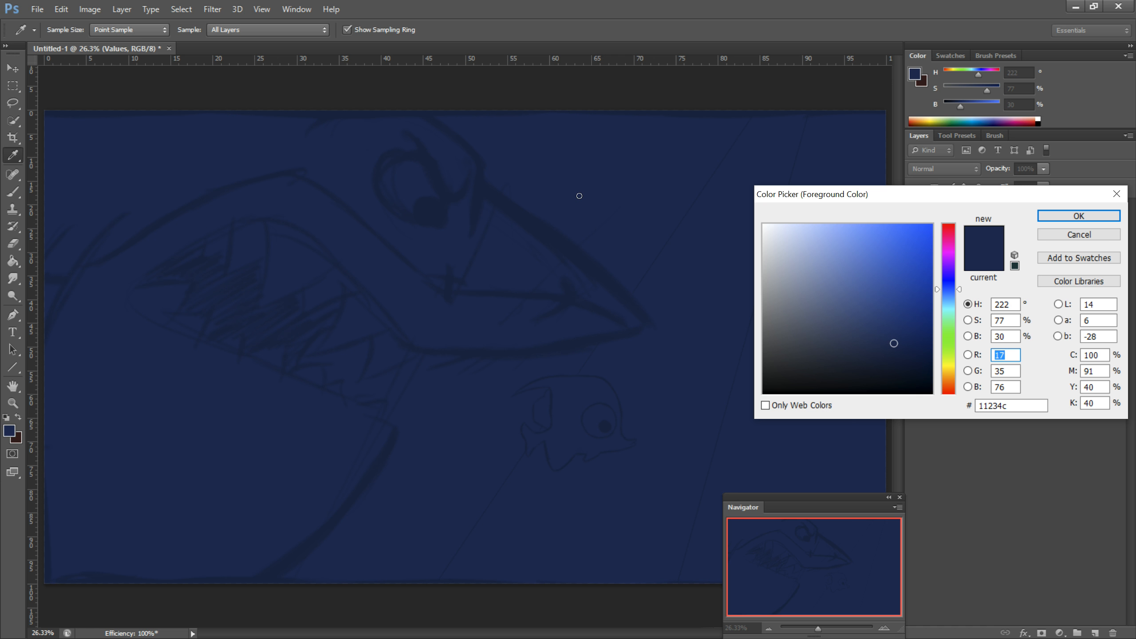
click(852, 262)
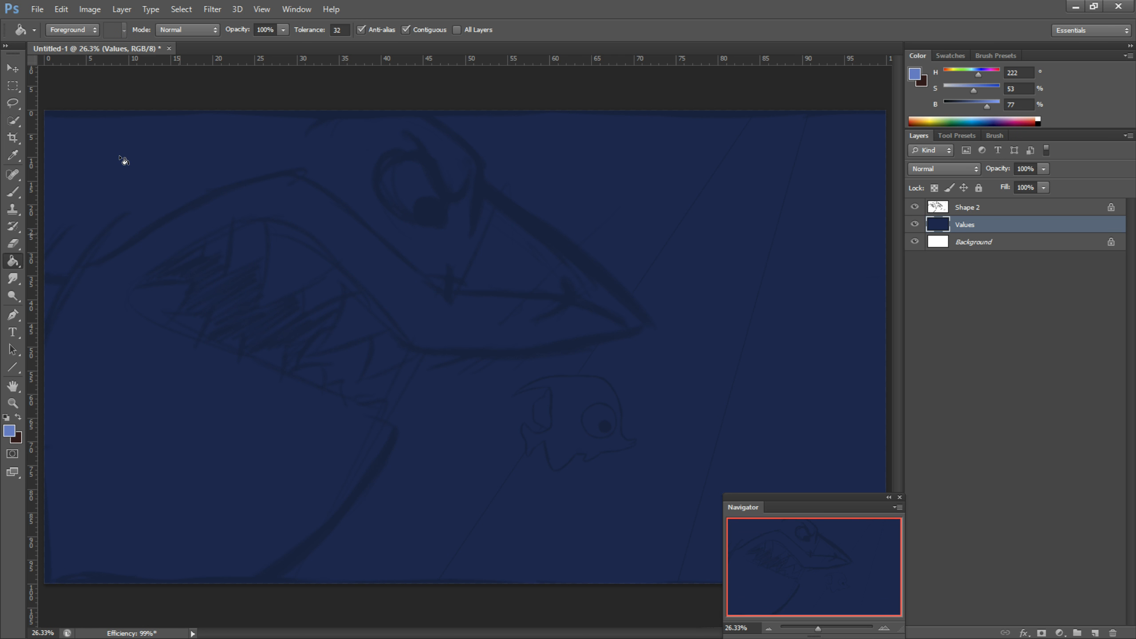
key(b)
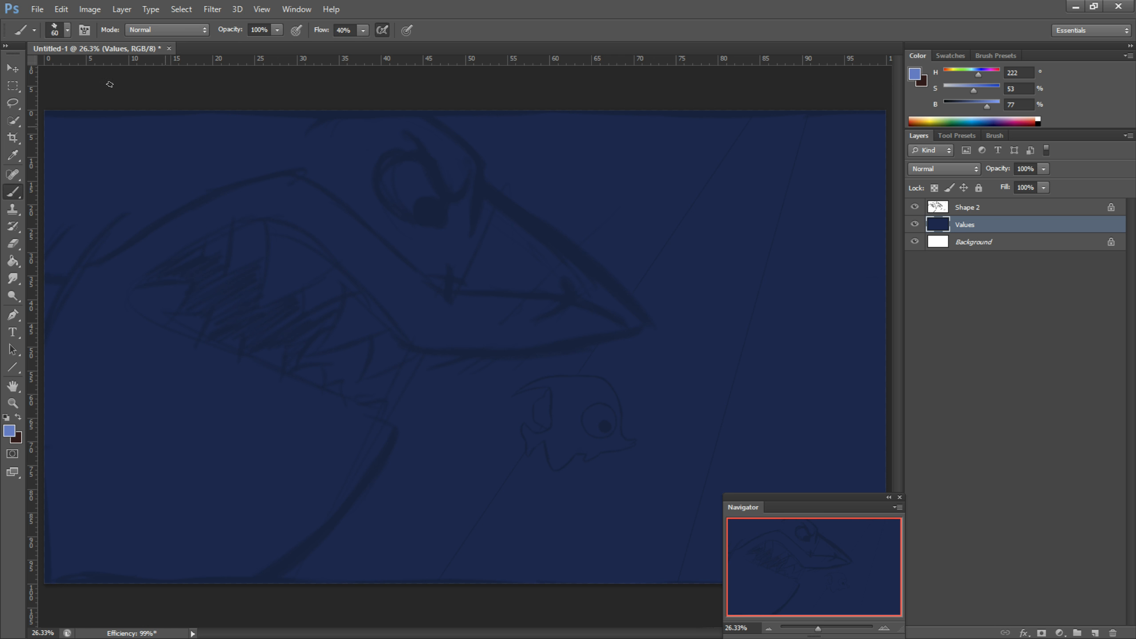
key(bracketright)
mouse_move(107, 84)
mouse_down()
mouse_move(103, 131)
mouse_move(69, 136)
mouse_move(358, 117)
mouse_move(299, 115)
mouse_move(305, 127)
mouse_move(250, 114)
mouse_move(304, 191)
mouse_move(332, 127)
mouse_move(349, 190)
mouse_up()
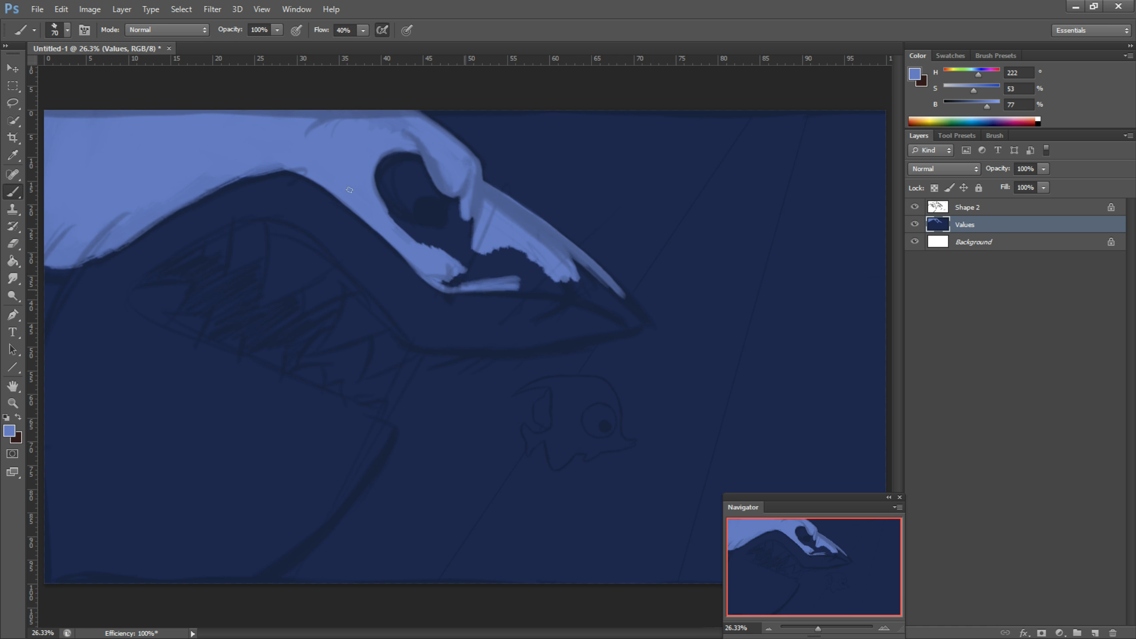
drag(452, 289, 637, 324)
drag(474, 260, 611, 307)
drag(447, 201, 403, 224)
Step: Paint the shark's belly and lower jaw in pale blue (H 222, S 20, B 91)
click(8, 430)
click(798, 238)
click(1077, 216)
key(bracketright)
key(bracketright)
key(bracketright)
key(bracketright)
key(bracketright)
key(bracketright)
key(bracketright)
mouse_move(108, 381)
mouse_down()
mouse_move(171, 372)
mouse_move(111, 277)
mouse_up()
drag(188, 358, 349, 429)
key(bracketleft)
key(bracketleft)
key(bracketleft)
key(bracketleft)
key(bracketleft)
key(bracketleft)
mouse_move(388, 427)
mouse_down()
mouse_move(386, 447)
mouse_move(268, 577)
mouse_up()
drag(172, 338, 123, 268)
Step: Fill the upper jaw and the underside of the snout with the pale blue, up to the blue back
drag(276, 216, 529, 347)
mouse_move(625, 331)
mouse_down()
mouse_move(578, 339)
mouse_move(594, 338)
mouse_up()
mouse_move(537, 332)
mouse_down()
mouse_move(465, 336)
mouse_move(620, 320)
mouse_up()
mouse_move(318, 206)
mouse_down()
mouse_move(416, 286)
mouse_move(488, 309)
mouse_up()
key(ctrl+z)
drag(342, 206, 487, 308)
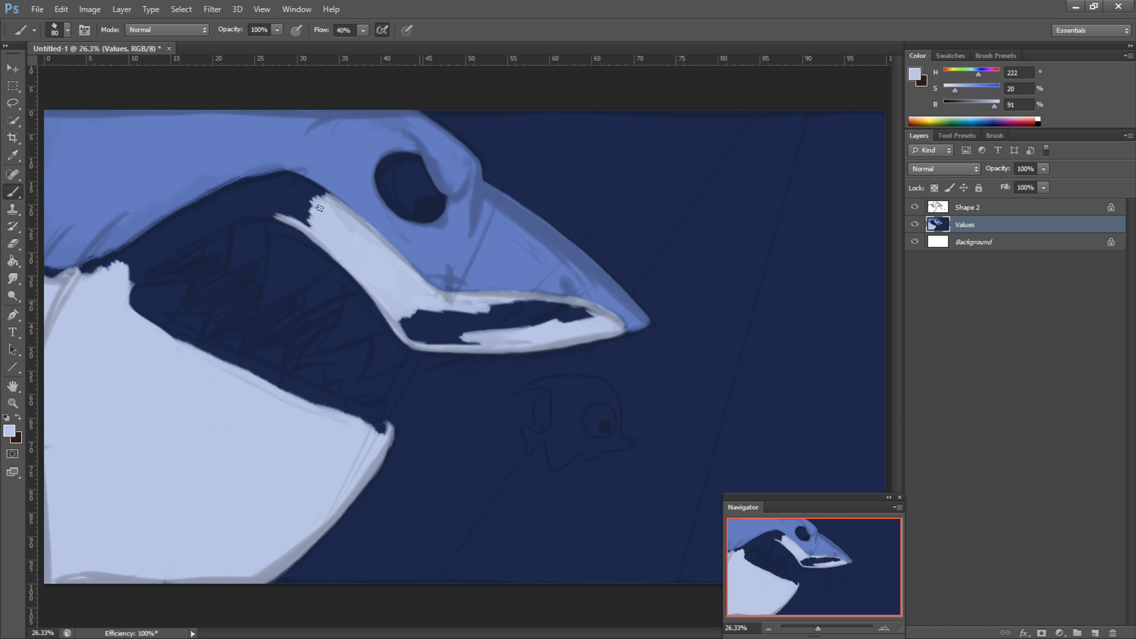
drag(404, 322, 521, 320)
drag(460, 320, 592, 311)
drag(125, 281, 195, 239)
drag(49, 273, 242, 206)
drag(183, 242, 282, 219)
drag(197, 206, 344, 211)
drag(258, 197, 306, 215)
Step: Roughen the border between the blue back and pale belly behind the mouth with smaller brush strokes in both colours
alt+click(134, 179)
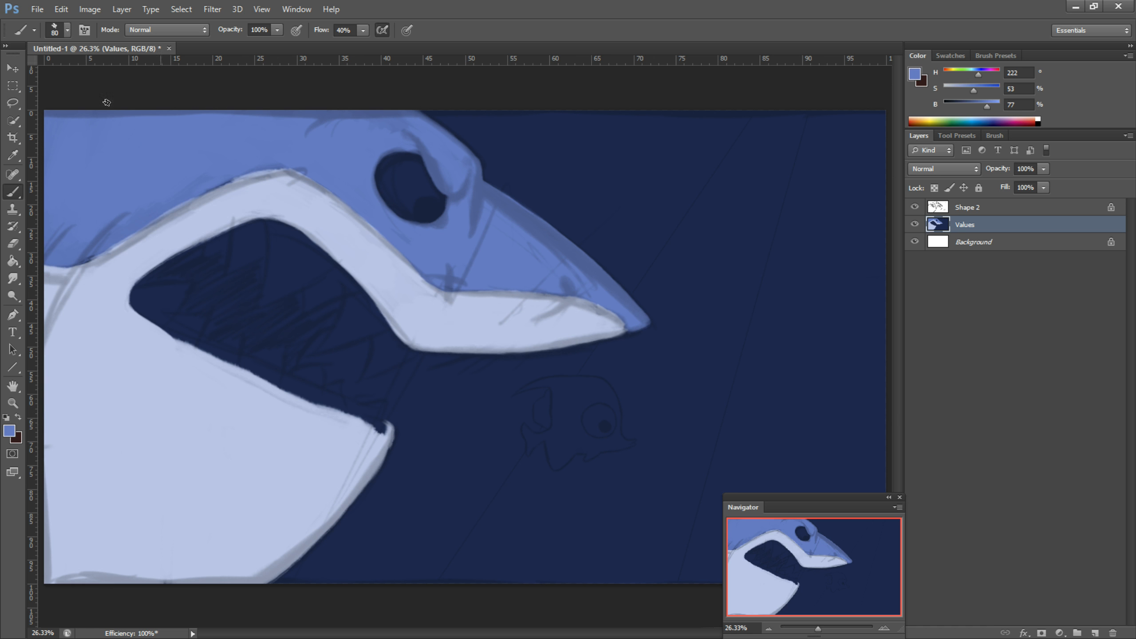
key(bracketleft)
key(bracketleft)
key(bracketleft)
key(bracketleft)
drag(154, 224, 165, 242)
mouse_move(171, 206)
mouse_down()
mouse_move(183, 217)
mouse_move(254, 174)
mouse_up()
alt+click(198, 410)
mouse_move(148, 188)
mouse_down()
mouse_move(157, 221)
mouse_move(196, 202)
mouse_move(48, 250)
mouse_move(104, 254)
mouse_up()
drag(102, 251, 146, 227)
Step: Break up the colour border along the upper jaw and snout with small medium-blue strokes
alt+click(286, 150)
key(bracketleft)
key(bracketleft)
key(bracketleft)
drag(299, 176, 410, 266)
mouse_move(418, 275)
mouse_down()
mouse_move(472, 295)
mouse_move(532, 295)
mouse_move(520, 294)
mouse_up()
drag(580, 300, 624, 325)
Step: With the sketch temporarily hidden, add medium-blue patches to the pale band above the mouth and at the canvas's left edge
click(914, 207)
drag(302, 177, 337, 199)
drag(329, 205, 365, 218)
drag(375, 230, 387, 240)
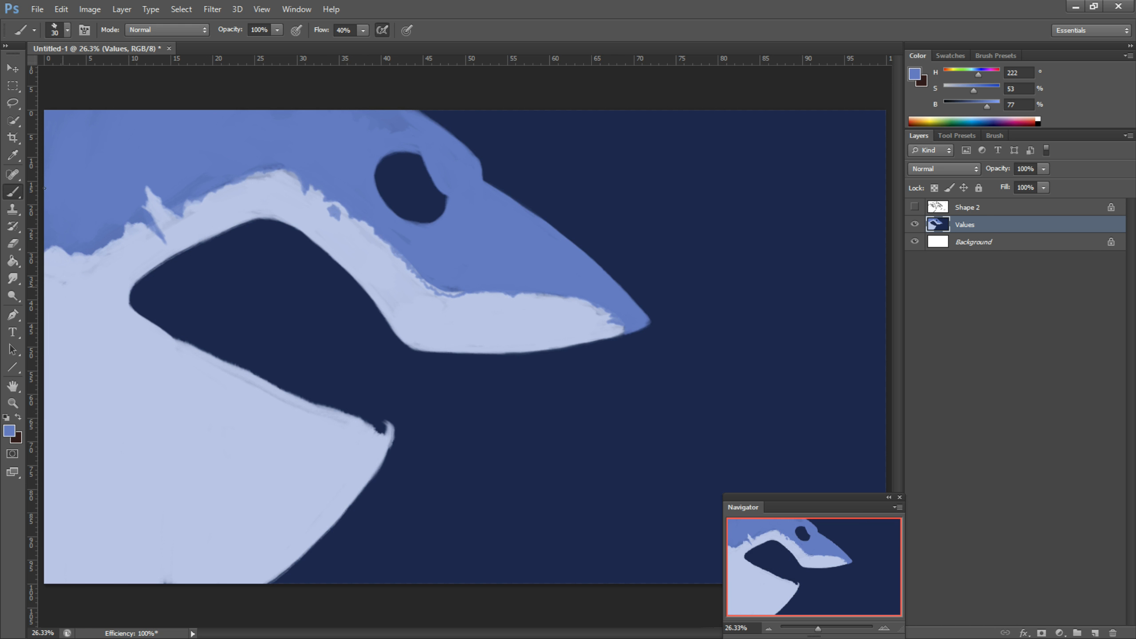
key(bracketright)
key(bracketright)
key(bracketright)
key(bracketright)
key(bracketright)
key(bracketright)
key(bracketright)
key(bracketright)
drag(50, 266, 56, 286)
click(79, 269)
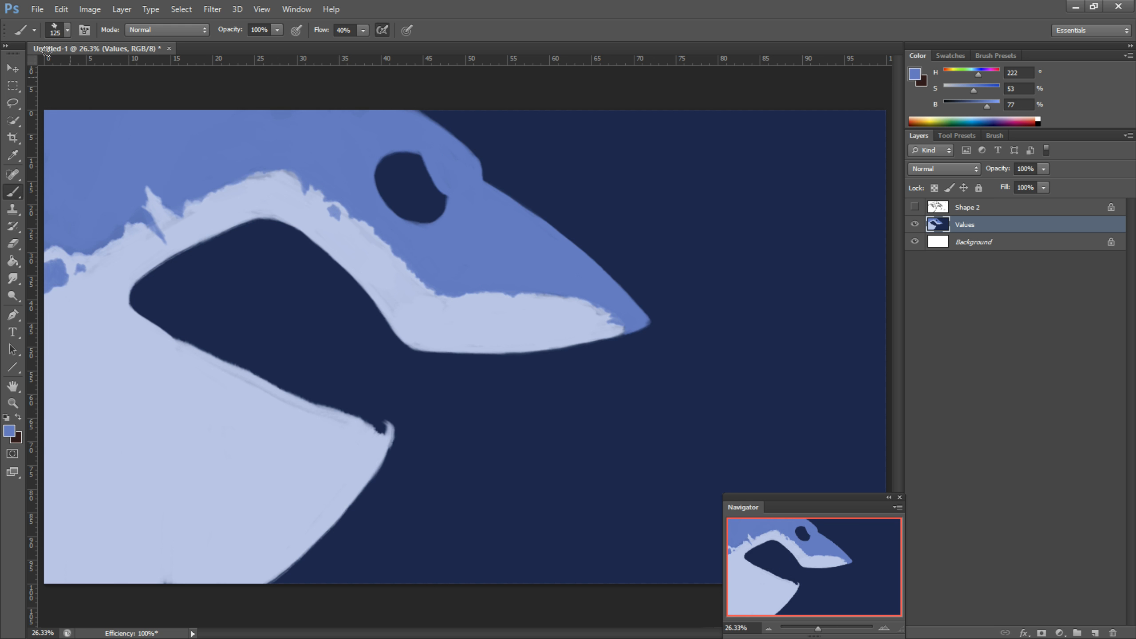
click(914, 206)
Step: Clean up the lower jaw's edge and tip using colours sampled from the belly and background
alt+click(268, 447)
alt+click(447, 403)
mouse_move(174, 336)
mouse_down()
mouse_move(389, 425)
mouse_move(240, 354)
mouse_up()
drag(388, 427, 392, 458)
Step: Paint the small fish's body, fins and snout in light blue (H 222, S 46, B 78), leaving its eye dark
click(9, 431)
drag(565, 399, 567, 442)
click(9, 430)
mouse_move(548, 394)
mouse_down()
mouse_move(539, 421)
mouse_move(557, 465)
mouse_up()
key(bracketleft)
key(bracketleft)
key(bracketleft)
key(bracketleft)
drag(582, 406, 609, 441)
drag(525, 427, 530, 452)
drag(586, 458, 601, 449)
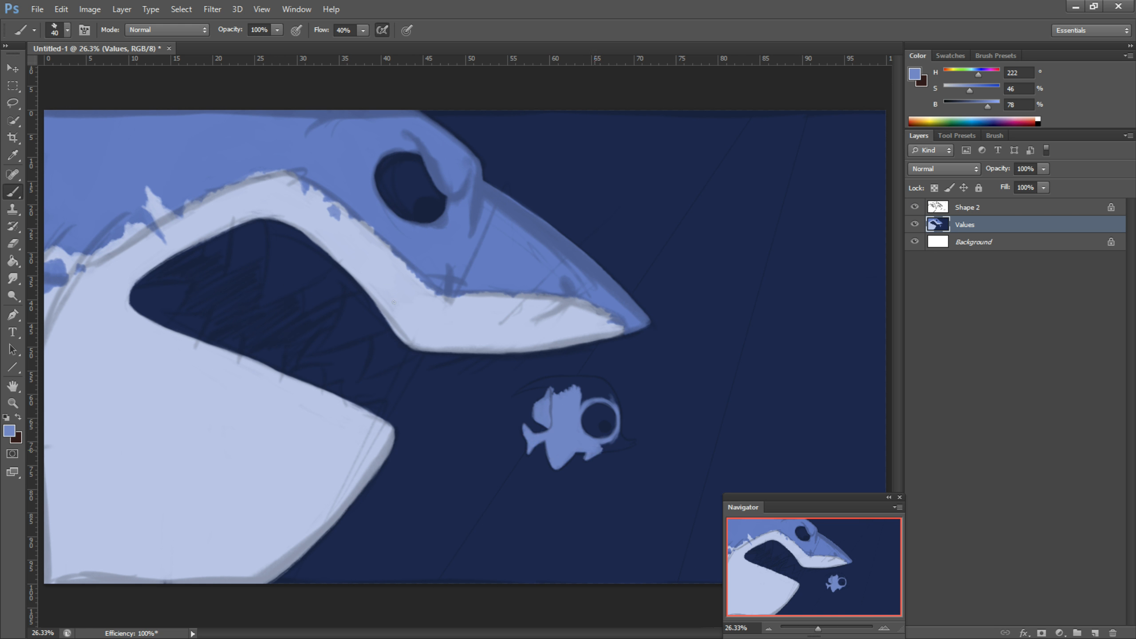
drag(602, 381, 620, 441)
drag(633, 443, 604, 450)
mouse_move(604, 380)
mouse_down()
mouse_move(514, 393)
mouse_move(611, 402)
mouse_up()
Step: Paint the eyeballs of the shark and the small fish in near-white blue (H 222, S 9, B 95)
click(9, 430)
click(776, 219)
click(1092, 210)
drag(387, 158, 383, 201)
mouse_move(420, 158)
mouse_down()
mouse_move(438, 194)
mouse_move(383, 177)
mouse_move(428, 214)
mouse_up()
alt+click(364, 166)
drag(374, 174, 410, 150)
alt+click(411, 176)
drag(394, 188, 412, 216)
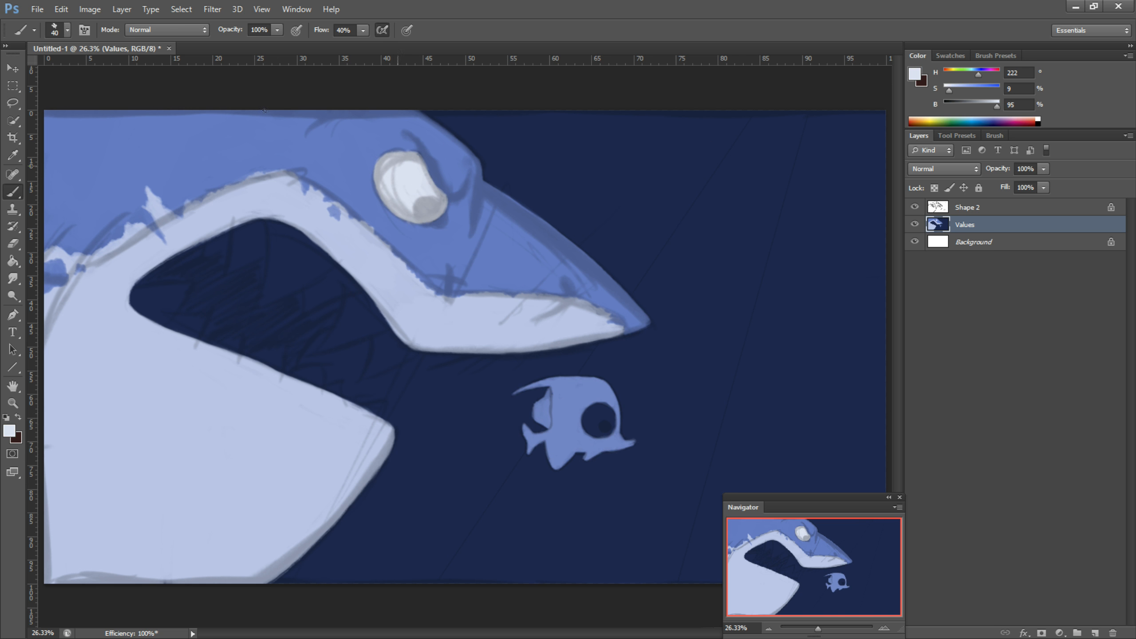
mouse_move(592, 411)
mouse_down()
mouse_move(607, 431)
mouse_move(583, 425)
mouse_up()
alt+click(577, 399)
Step: Outline the shark's teeth with curved strokes in greyish blue (S 15, B 76)
alt+click(267, 218)
drag(268, 219, 261, 307)
drag(234, 229, 228, 272)
drag(343, 269, 315, 353)
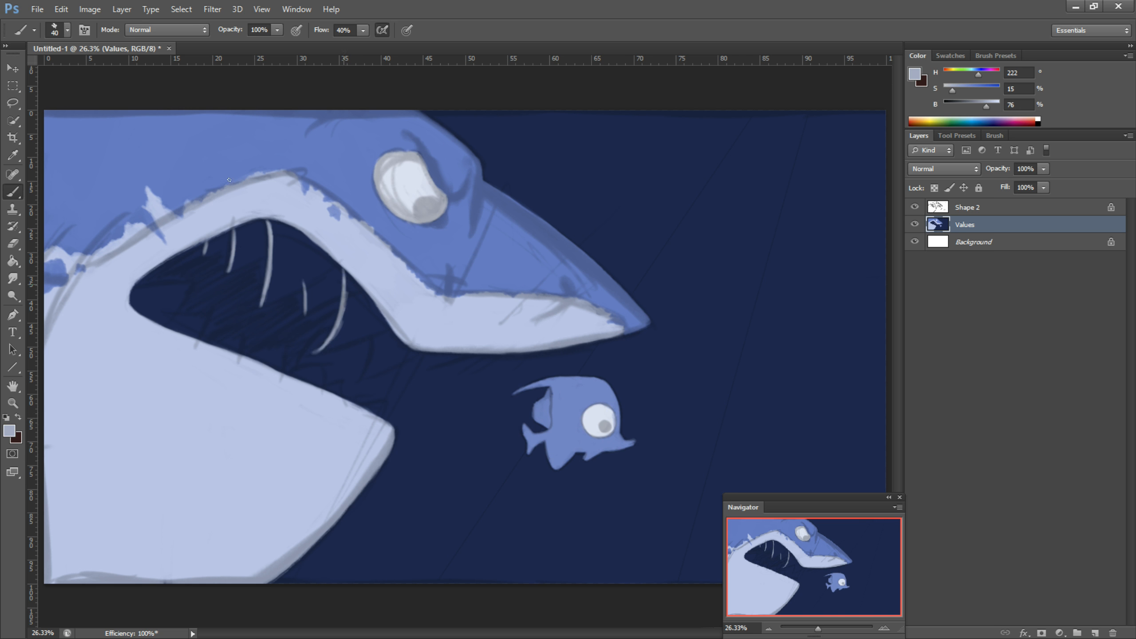
drag(374, 329, 358, 380)
mouse_move(241, 334)
mouse_down()
mouse_move(238, 354)
mouse_move(281, 373)
mouse_up()
drag(211, 313, 201, 342)
Step: Fill in the shark's upper and lower teeth and gums with the greyish blue, following the sketch
drag(192, 284, 170, 329)
mouse_move(229, 269)
mouse_down()
mouse_move(333, 261)
mouse_move(305, 313)
mouse_up()
mouse_move(387, 325)
mouse_down()
mouse_move(309, 356)
mouse_move(420, 352)
mouse_up()
drag(286, 373, 323, 365)
drag(247, 358, 284, 345)
drag(133, 292, 192, 285)
drag(270, 223, 310, 251)
mouse_move(286, 229)
mouse_down()
mouse_move(402, 347)
mouse_move(203, 246)
mouse_up()
drag(130, 291, 202, 340)
drag(378, 405, 367, 413)
drag(320, 368, 293, 376)
drag(138, 297, 185, 313)
Step: Paint the inside of the shark's mouth in a slightly lighter navy and refine the tooth edges, checking with the sketch hidden
click(915, 74)
click(860, 286)
click(1082, 213)
drag(301, 305, 267, 342)
alt+click(166, 298)
mouse_move(274, 229)
mouse_down()
mouse_move(286, 291)
mouse_move(266, 304)
mouse_up()
drag(351, 291, 315, 354)
drag(402, 348, 363, 377)
alt+click(272, 325)
mouse_move(262, 230)
mouse_down()
mouse_move(233, 268)
mouse_move(152, 283)
mouse_up()
click(914, 207)
drag(225, 268, 192, 311)
drag(299, 306, 268, 329)
drag(264, 264, 205, 342)
alt+click(192, 367)
click(915, 207)
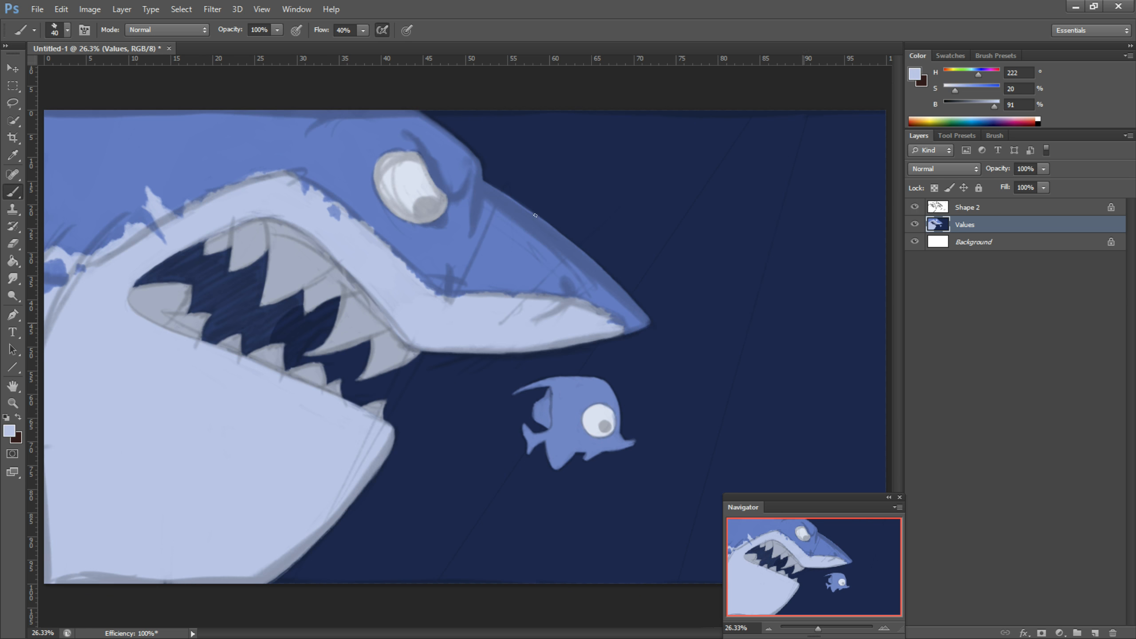
Step: Paint a diagonal light beam in darker saturated blue behind the shark's snout and the small fish, following the sketched lines
drag(955, 91, 987, 91)
drag(993, 107, 970, 107)
drag(742, 210, 678, 351)
drag(803, 117, 747, 298)
drag(532, 464, 443, 581)
drag(756, 117, 652, 281)
drag(592, 483, 501, 581)
drag(615, 364, 649, 452)
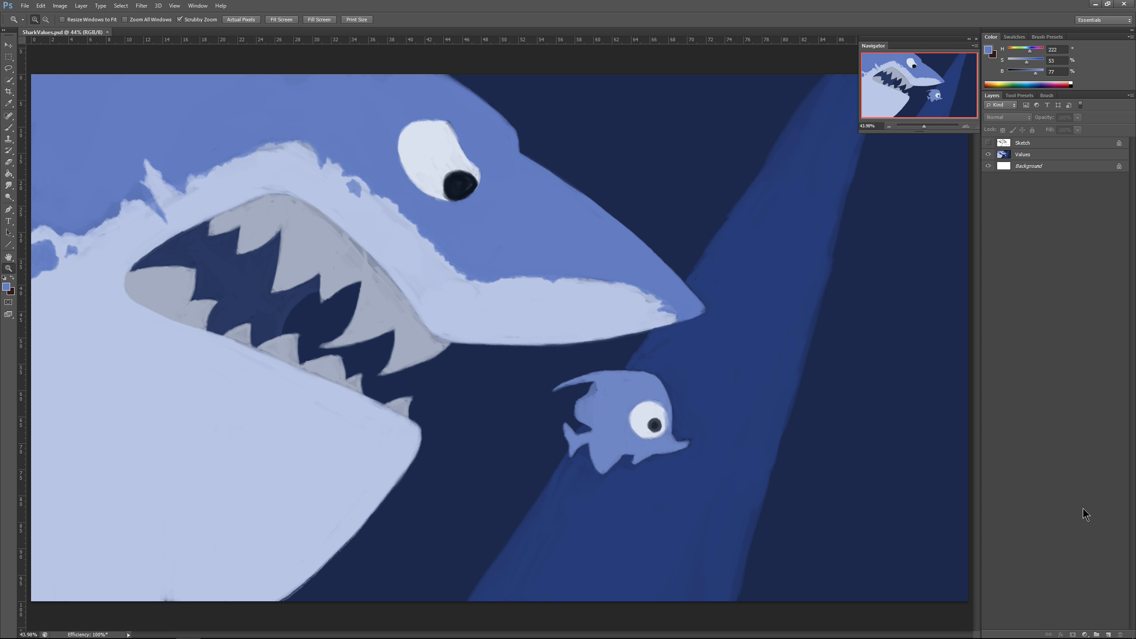
Step: Add a new layer directly above the Values layer and name it Light Shadow
click(1109, 634)
drag(1037, 143, 1025, 156)
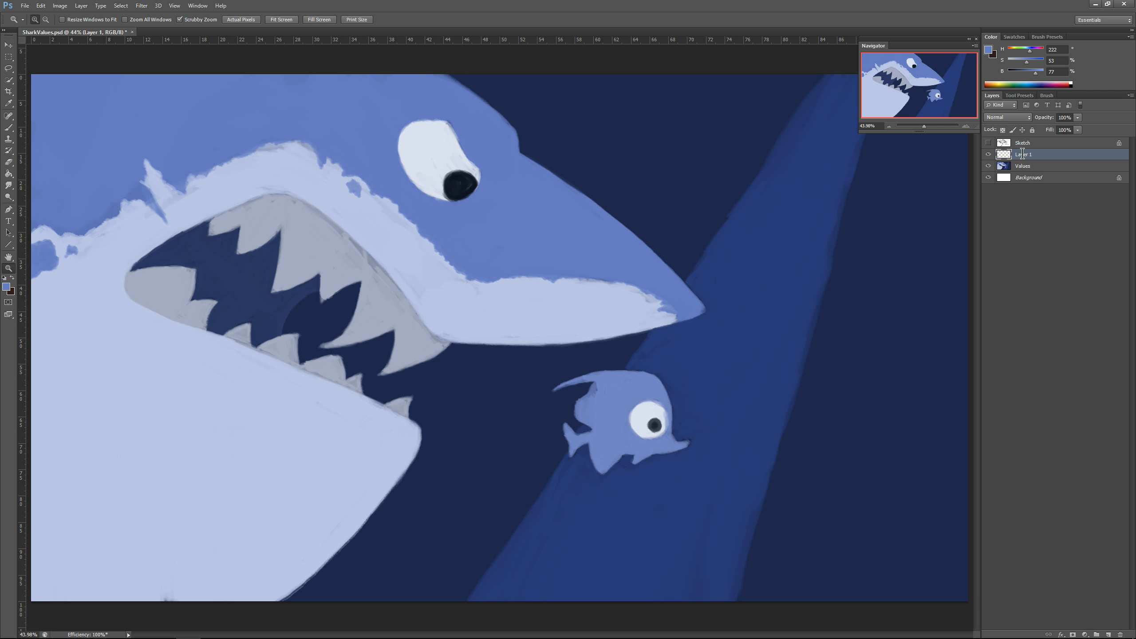
double_click(1023, 154)
double_click(1032, 154)
text(Light Shadow)
key(Return)
Step: Set the Light Shadow layer to Multiply at 40% opacity and activate the Brush tool
click(1017, 116)
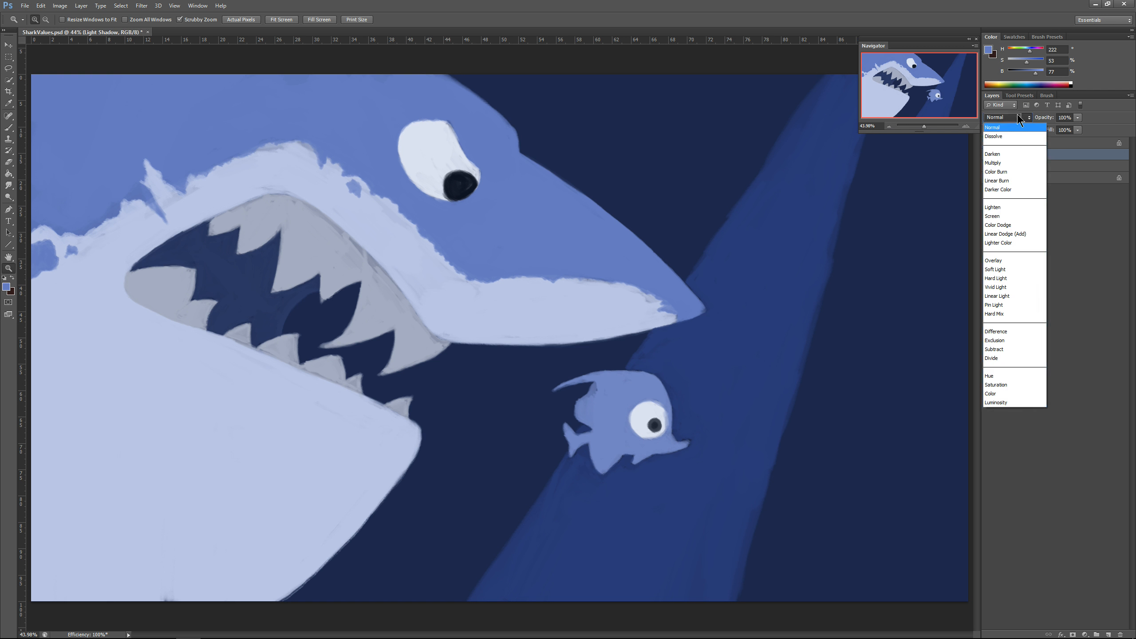
click(999, 162)
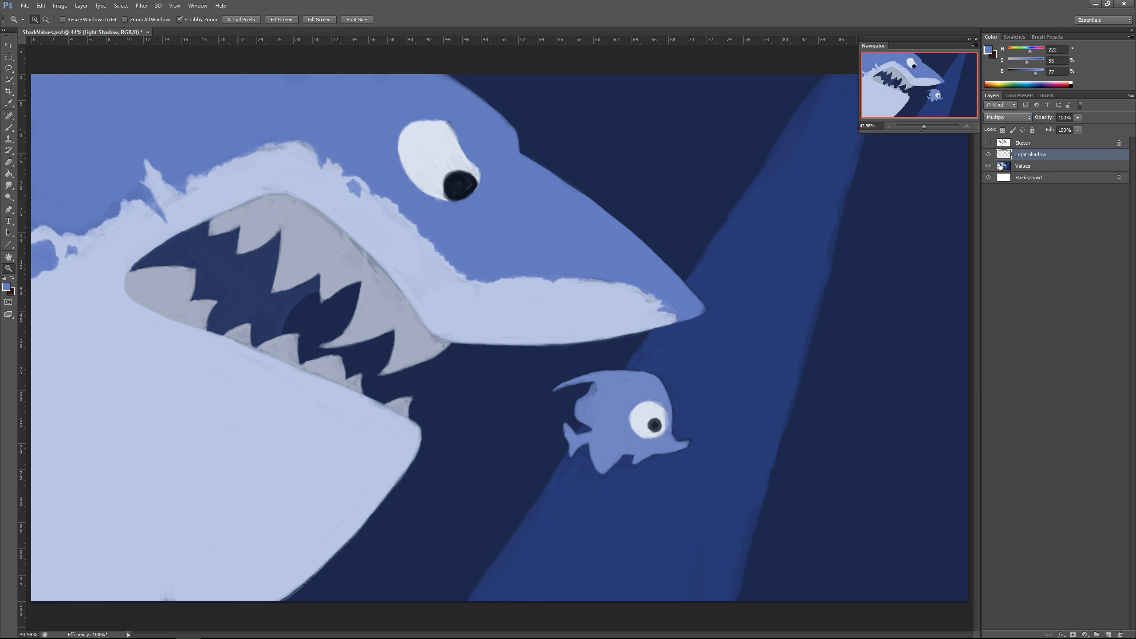
click(1065, 117)
text(4)
key(Return)
click(8, 127)
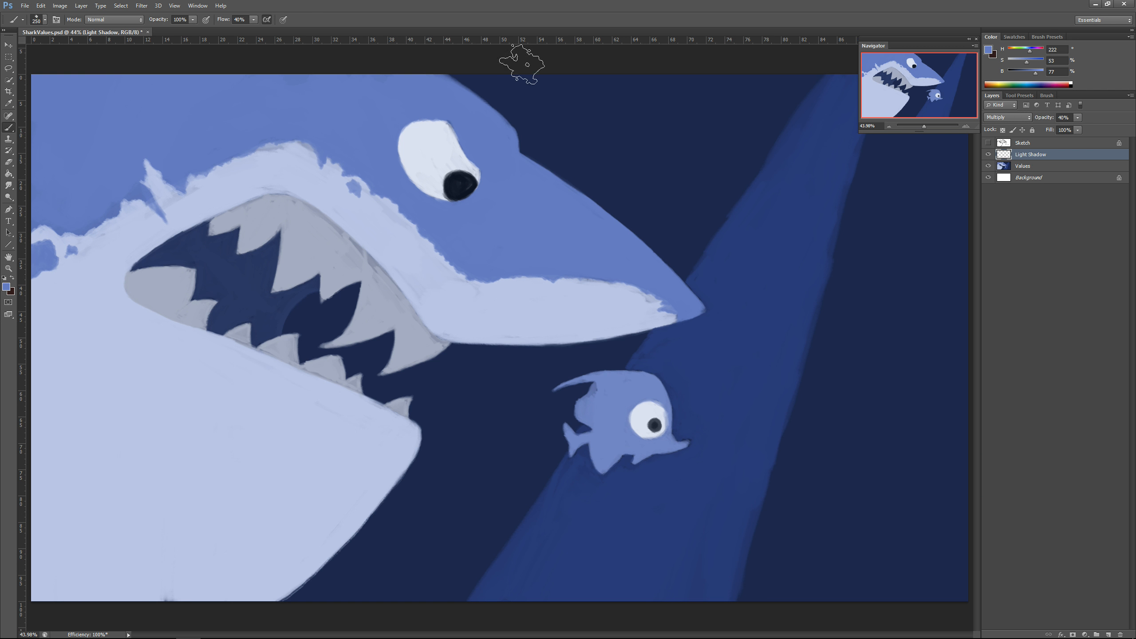
Step: Sample the shark's mid blue and shade the lower jaw and belly on the Light Shadow layer with a large brush
alt+click(501, 244)
key(bracketleft)
key(bracketleft)
key(bracketright)
mouse_move(317, 500)
mouse_down()
mouse_move(310, 528)
mouse_move(329, 537)
mouse_move(340, 524)
mouse_move(306, 528)
mouse_move(316, 498)
mouse_move(359, 492)
mouse_move(405, 436)
mouse_move(420, 447)
mouse_move(405, 432)
mouse_move(376, 432)
mouse_move(381, 464)
mouse_move(393, 426)
mouse_move(233, 398)
mouse_move(294, 489)
mouse_move(386, 451)
mouse_move(210, 559)
mouse_move(292, 528)
mouse_move(71, 553)
mouse_move(63, 525)
mouse_move(77, 509)
mouse_move(190, 482)
mouse_move(309, 477)
mouse_move(246, 551)
mouse_move(105, 459)
mouse_move(147, 515)
mouse_up()
key(bracketright)
key(bracketright)
key(bracketright)
drag(75, 355, 224, 421)
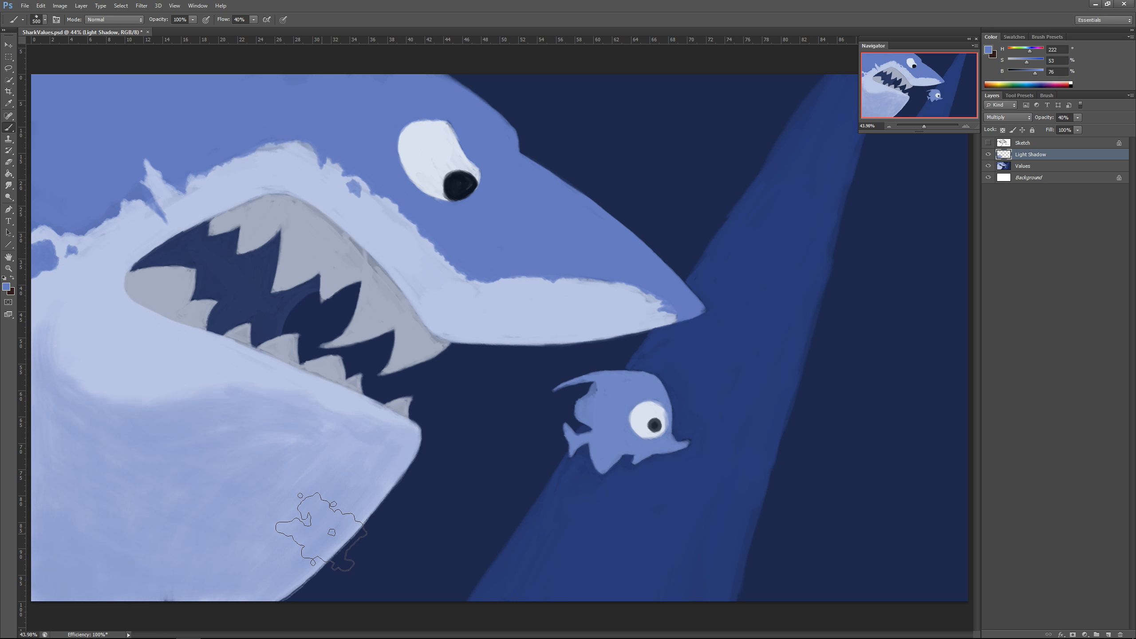
Step: Extend the light shadow around the shark's mouth corner and along the chin with a 200 px brush
key(bracketleft)
key(bracketleft)
key(bracketleft)
drag(116, 286, 53, 350)
mouse_move(54, 350)
mouse_down()
mouse_move(96, 291)
mouse_move(228, 224)
mouse_up()
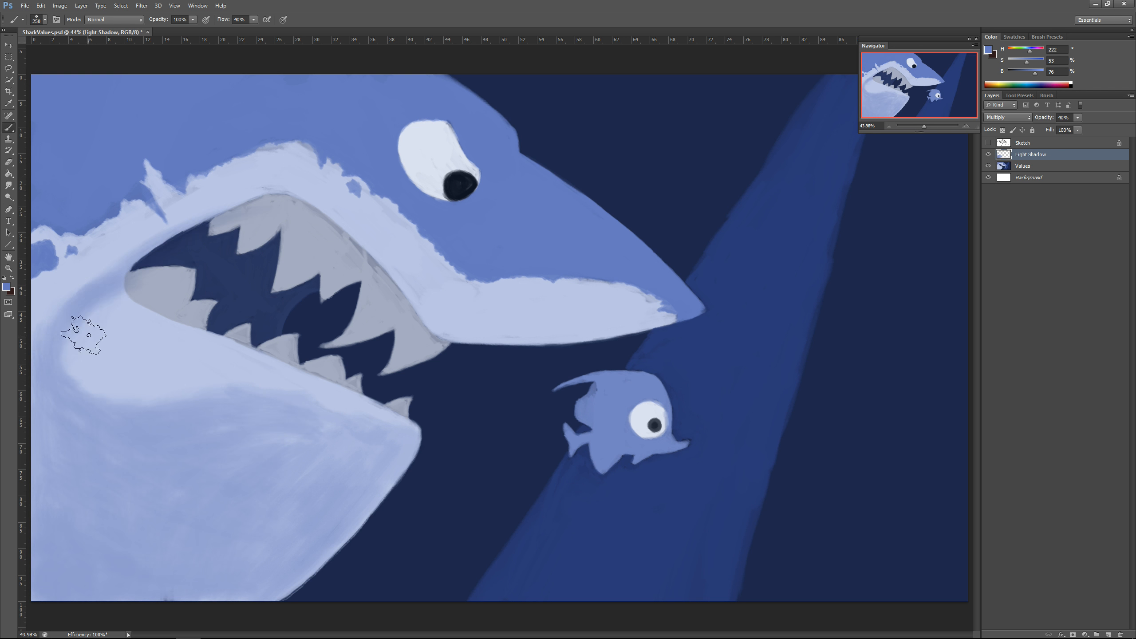
drag(282, 445, 362, 418)
mouse_move(44, 314)
mouse_down()
mouse_move(139, 237)
mouse_move(41, 330)
mouse_up()
Step: Shade the pale upper lip band, the underside of the snout and the blue side of the head with light shadow
mouse_move(157, 221)
mouse_down()
mouse_move(284, 174)
mouse_move(486, 326)
mouse_move(543, 329)
mouse_move(593, 294)
mouse_move(704, 320)
mouse_up()
mouse_move(583, 273)
mouse_down()
mouse_move(660, 316)
mouse_move(514, 297)
mouse_up()
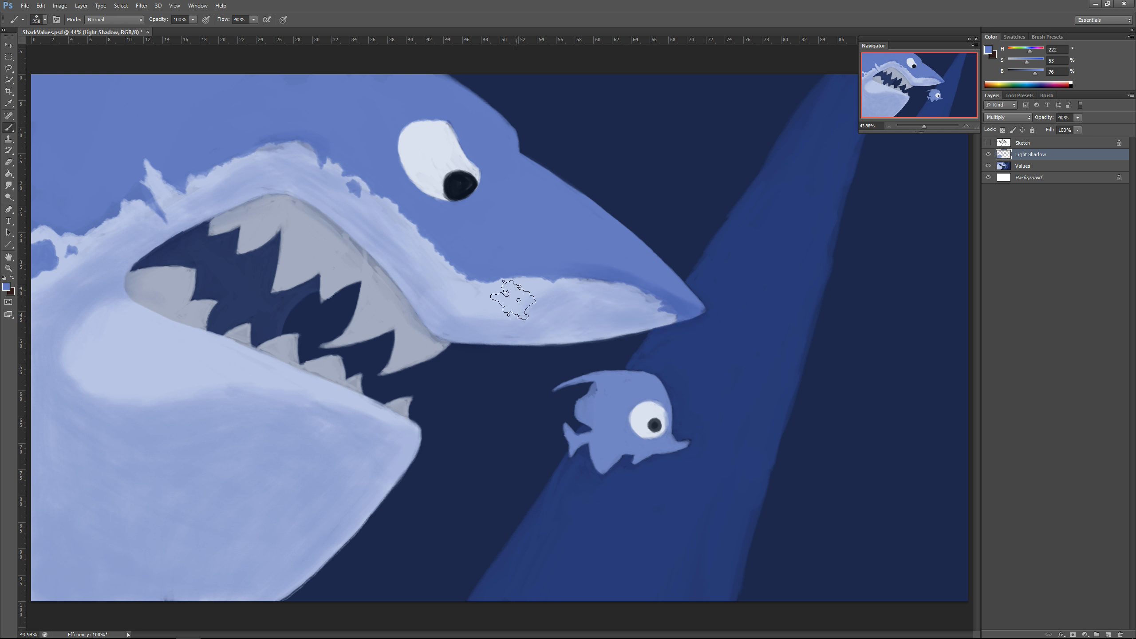
mouse_move(398, 463)
mouse_down()
mouse_move(383, 517)
mouse_move(51, 452)
mouse_up()
mouse_move(495, 304)
mouse_down()
mouse_move(614, 331)
mouse_move(671, 321)
mouse_up()
mouse_move(575, 277)
mouse_down()
mouse_move(550, 245)
mouse_move(536, 273)
mouse_move(492, 232)
mouse_move(393, 202)
mouse_move(350, 158)
mouse_move(174, 106)
mouse_move(394, 116)
mouse_move(376, 161)
mouse_move(202, 78)
mouse_move(67, 179)
mouse_up()
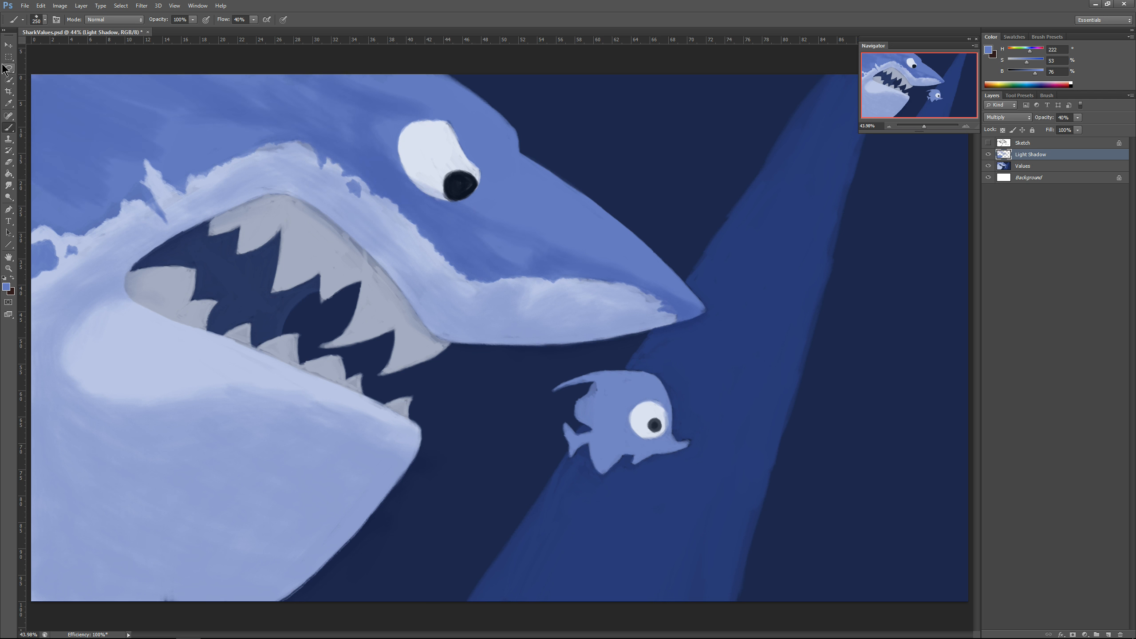
drag(269, 130, 50, 255)
drag(58, 202, 170, 132)
key(e)
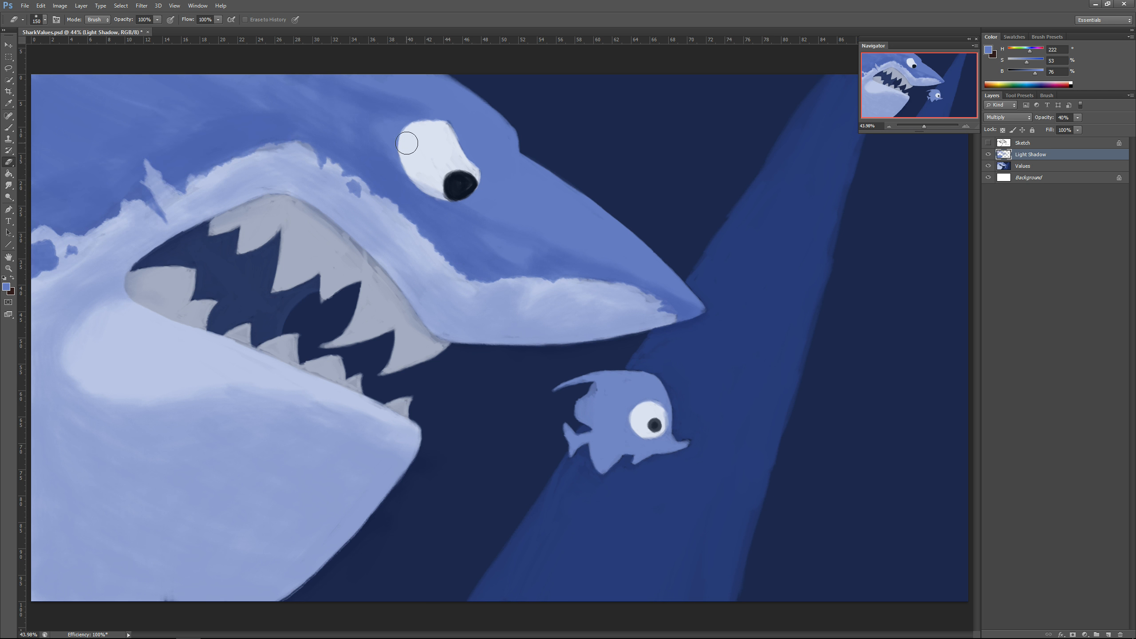
key(b)
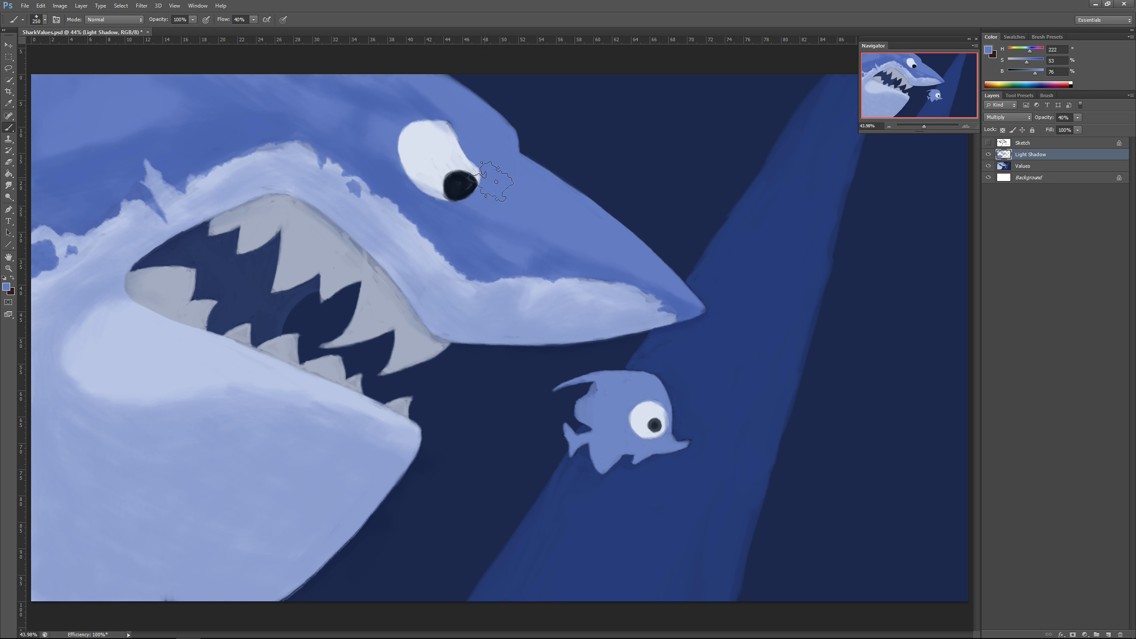
Step: Add light shadow to the snout tip, the gums and teeth, and the inside of the shark's mouth
drag(689, 313, 614, 297)
mouse_move(196, 396)
mouse_down()
mouse_move(70, 316)
mouse_move(101, 264)
mouse_up()
mouse_move(441, 333)
mouse_down()
mouse_move(367, 243)
mouse_move(243, 220)
mouse_up()
drag(143, 286, 200, 317)
drag(311, 367, 403, 405)
drag(197, 250, 206, 279)
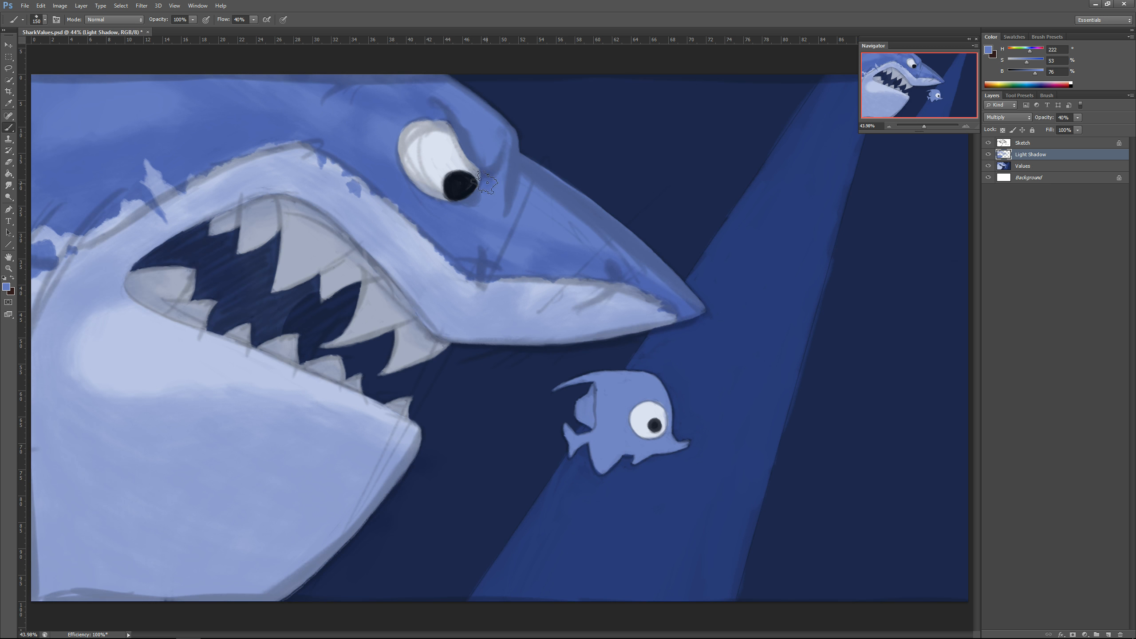
Step: Shade the rim of the shark's eye using the Sketch layer as a guide, leaving the sketch hidden
click(988, 143)
mouse_move(406, 145)
mouse_down()
mouse_move(432, 180)
mouse_move(455, 147)
mouse_move(453, 170)
mouse_move(494, 159)
mouse_move(498, 133)
mouse_move(427, 188)
mouse_up()
click(988, 143)
click(988, 143)
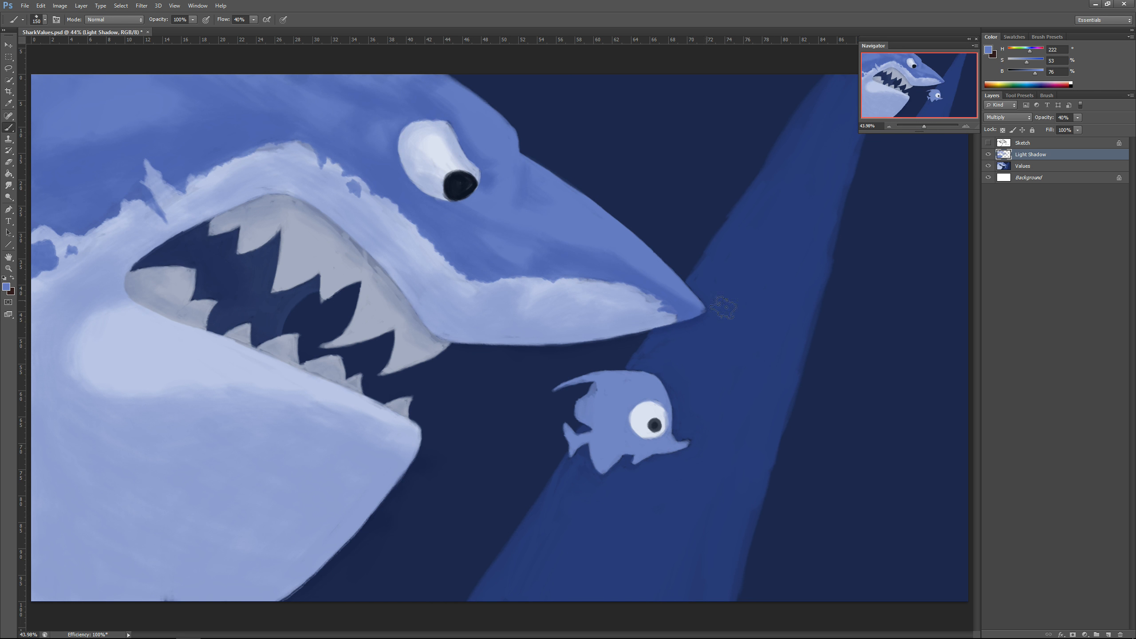
Step: Add light shadow to the small fish's body and eye, and to the shark's lower gum
mouse_move(622, 415)
mouse_down()
mouse_move(673, 407)
mouse_move(586, 410)
mouse_move(651, 410)
mouse_move(597, 382)
mouse_move(576, 454)
mouse_move(624, 430)
mouse_move(617, 450)
mouse_move(671, 445)
mouse_up()
mouse_move(567, 309)
mouse_down()
mouse_move(430, 291)
mouse_move(222, 228)
mouse_move(89, 419)
mouse_move(267, 550)
mouse_move(363, 416)
mouse_up()
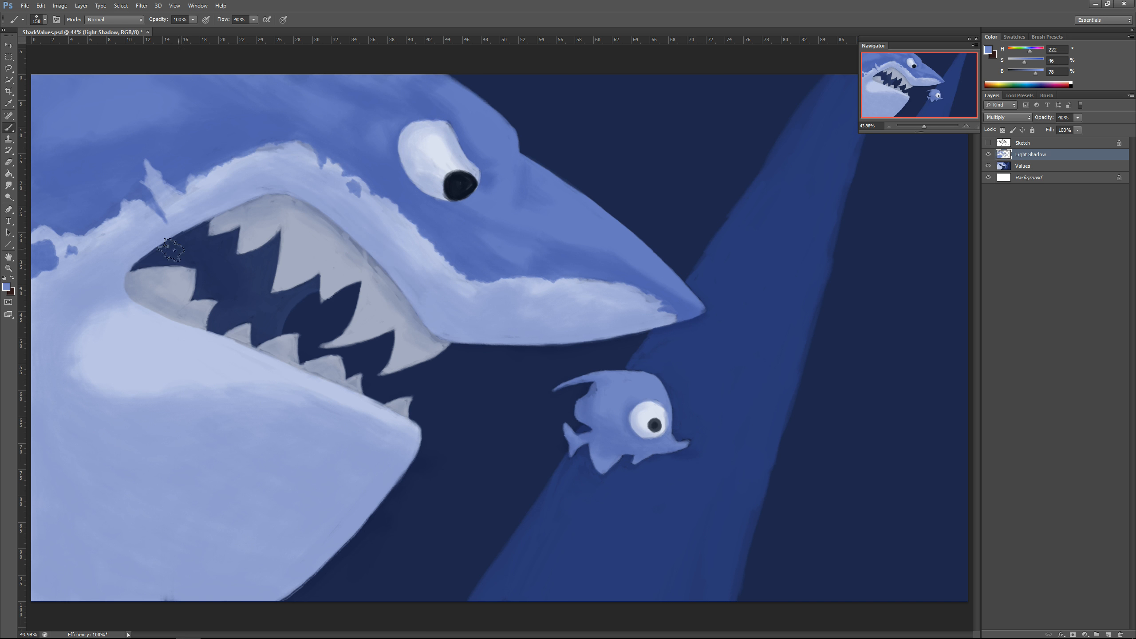
drag(153, 312, 197, 323)
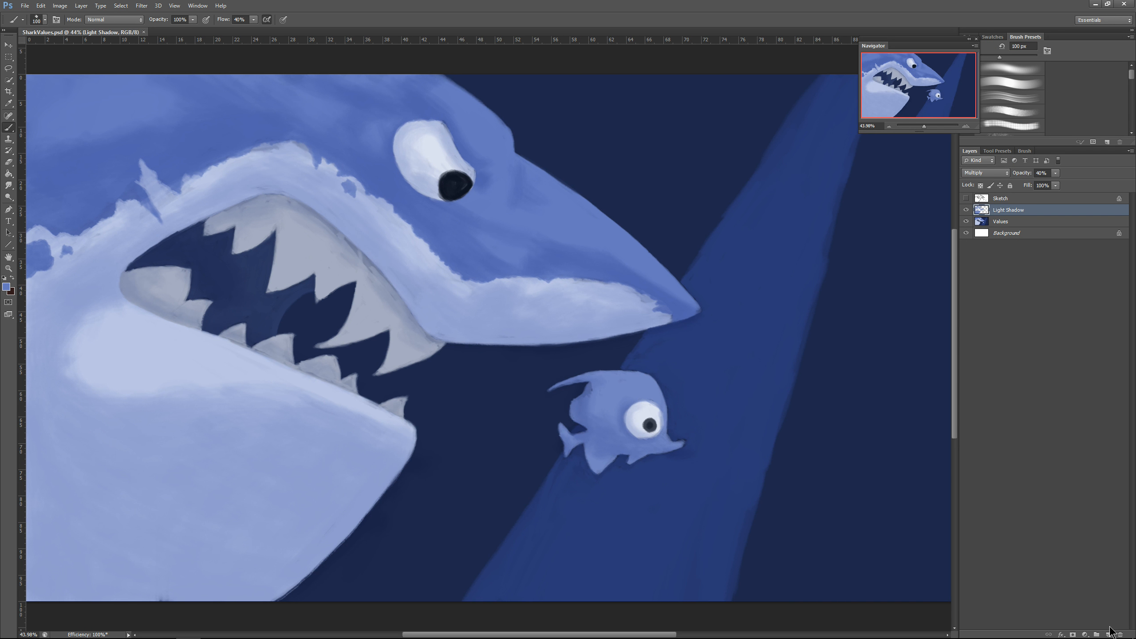
Step: Add a new layer above Light Shadow, name it Dark Shadow and set its opacity to 50%
click(1108, 635)
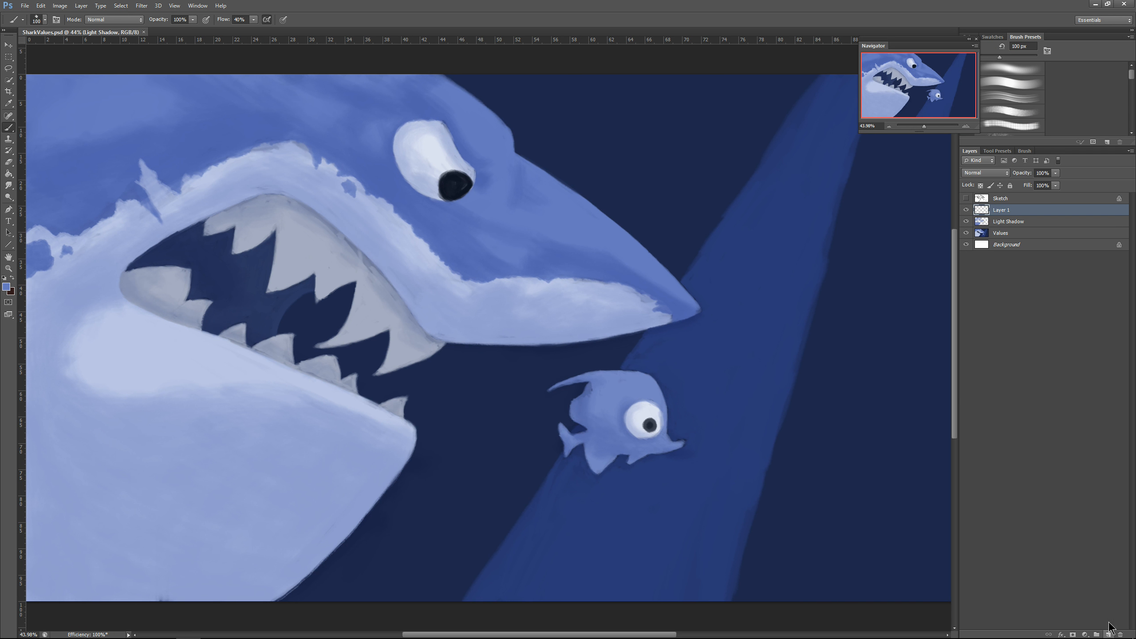
double_click(1002, 211)
key(Return)
click(1042, 173)
text(50)
key(Return)
Step: Brush a first shadow stroke on the shark's belly and set the Dark Shadow layer's opacity to 60%
key(bracketright)
key(bracketright)
key(bracketright)
mouse_move(60, 523)
mouse_down()
mouse_move(59, 544)
mouse_move(130, 595)
mouse_move(115, 535)
mouse_up()
click(1042, 173)
text(60)
key(Return)
Step: Paint deeper shadow across the shark's lower jaw and belly and at the base of the upper lip with a 300 px brush
mouse_move(393, 460)
mouse_down()
mouse_move(368, 492)
mouse_move(380, 432)
mouse_move(251, 403)
mouse_move(89, 419)
mouse_move(50, 439)
mouse_up()
key(bracketright)
key(bracketright)
key(bracketright)
mouse_move(268, 503)
mouse_down()
mouse_move(116, 548)
mouse_move(212, 530)
mouse_up()
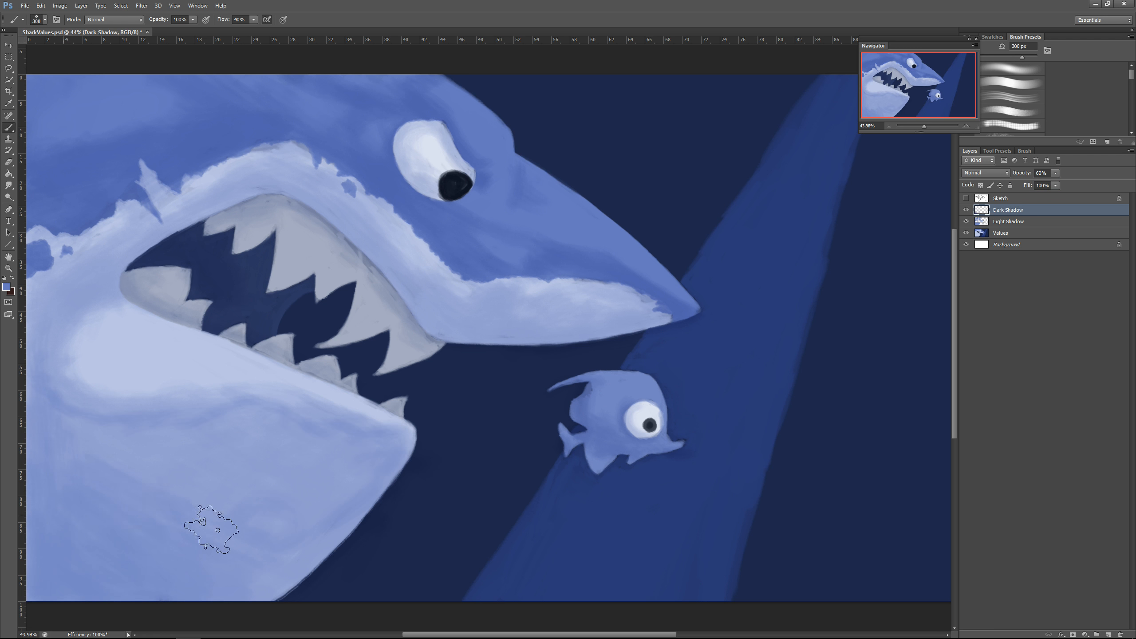
mouse_move(119, 416)
mouse_down()
mouse_move(322, 504)
mouse_move(162, 525)
mouse_move(289, 531)
mouse_move(262, 461)
mouse_up()
mouse_move(389, 442)
mouse_down()
mouse_move(330, 485)
mouse_move(134, 512)
mouse_move(35, 358)
mouse_up()
drag(454, 326, 485, 334)
Step: Set the Dark Shadow layer to Multiply and shade the belly's back edge and the underside of the snout
click(986, 173)
click(979, 212)
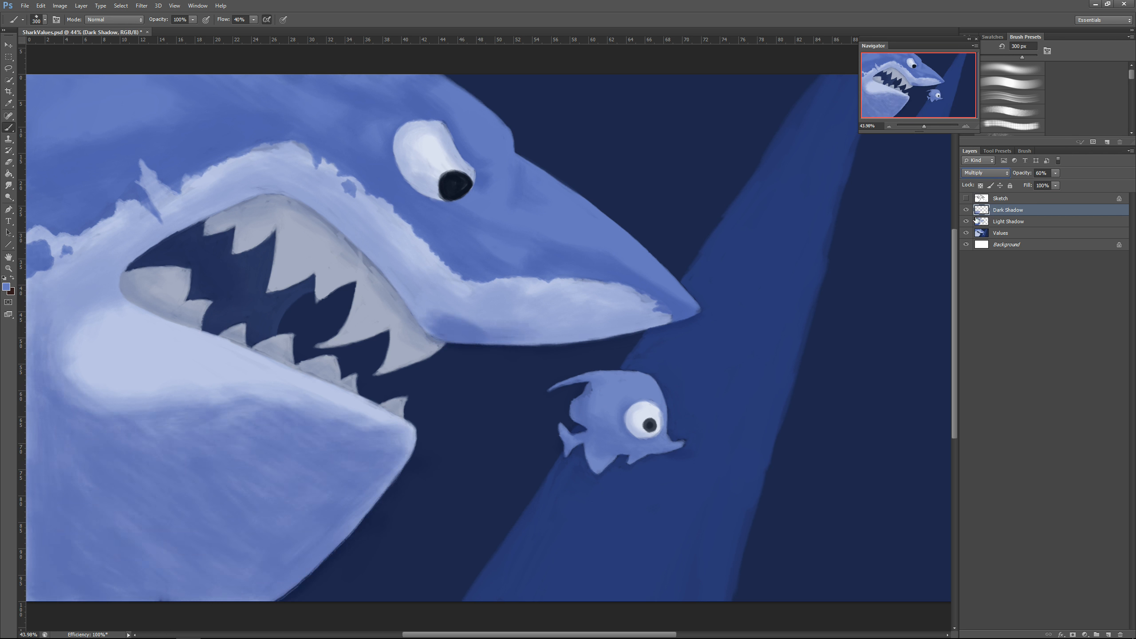
drag(35, 396, 35, 595)
drag(478, 327, 547, 331)
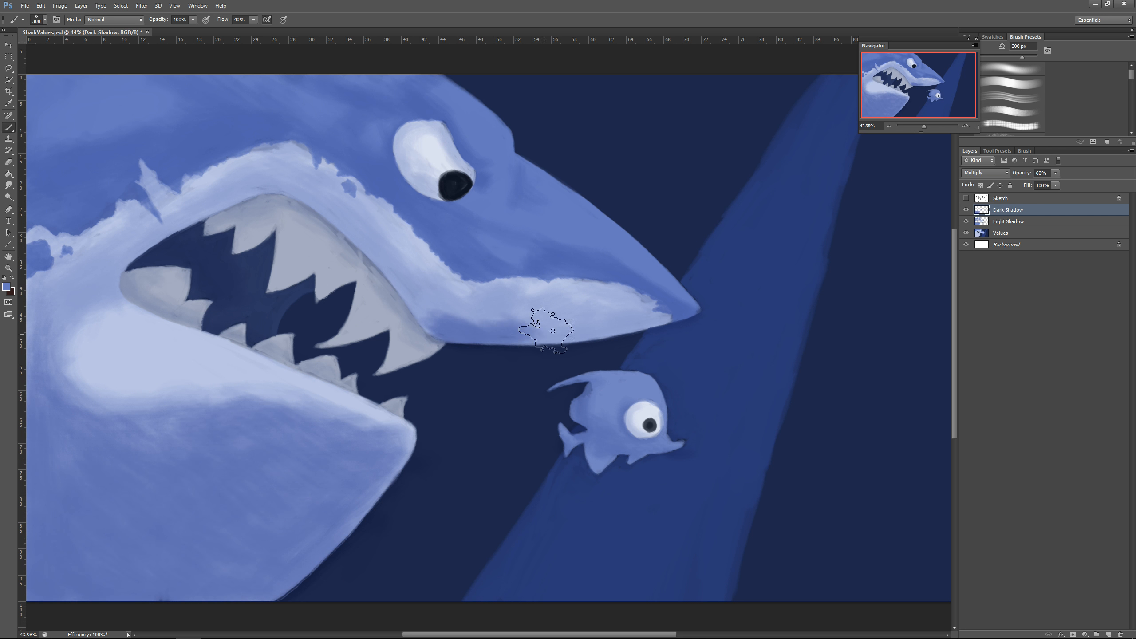
mouse_move(640, 314)
mouse_down()
mouse_move(615, 304)
mouse_move(543, 332)
mouse_move(559, 326)
mouse_up()
Step: Paint a small dark nostril shadow and a dark line on the snout above the pale lip with a 50 px brush
key(bracketleft)
key(bracketleft)
key(bracketleft)
key(bracketleft)
key(bracketleft)
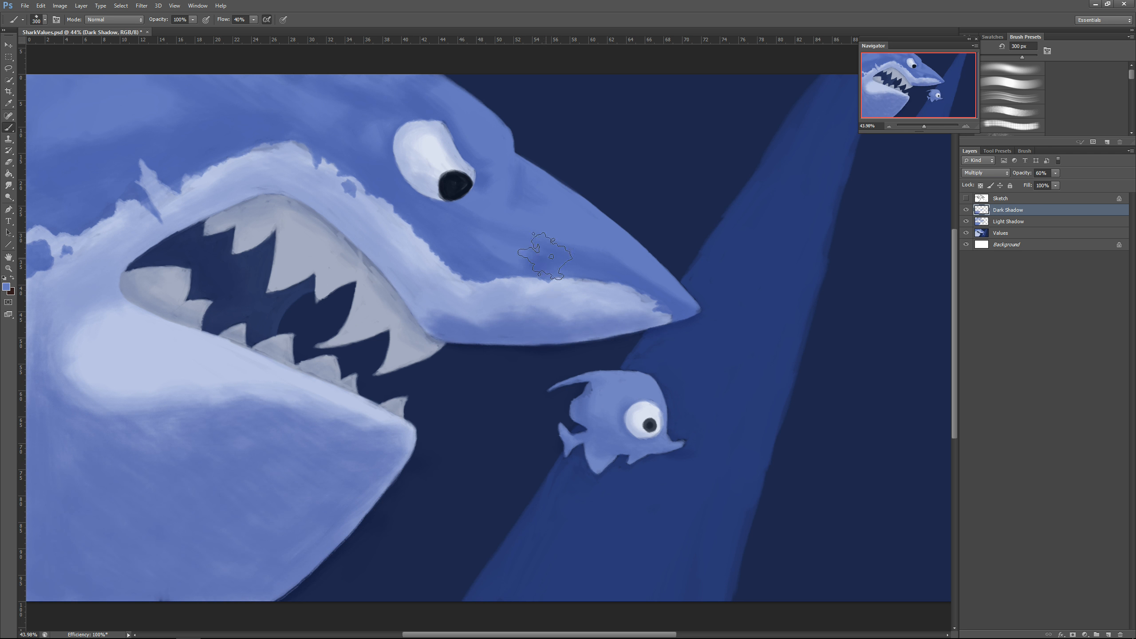
drag(538, 255, 540, 273)
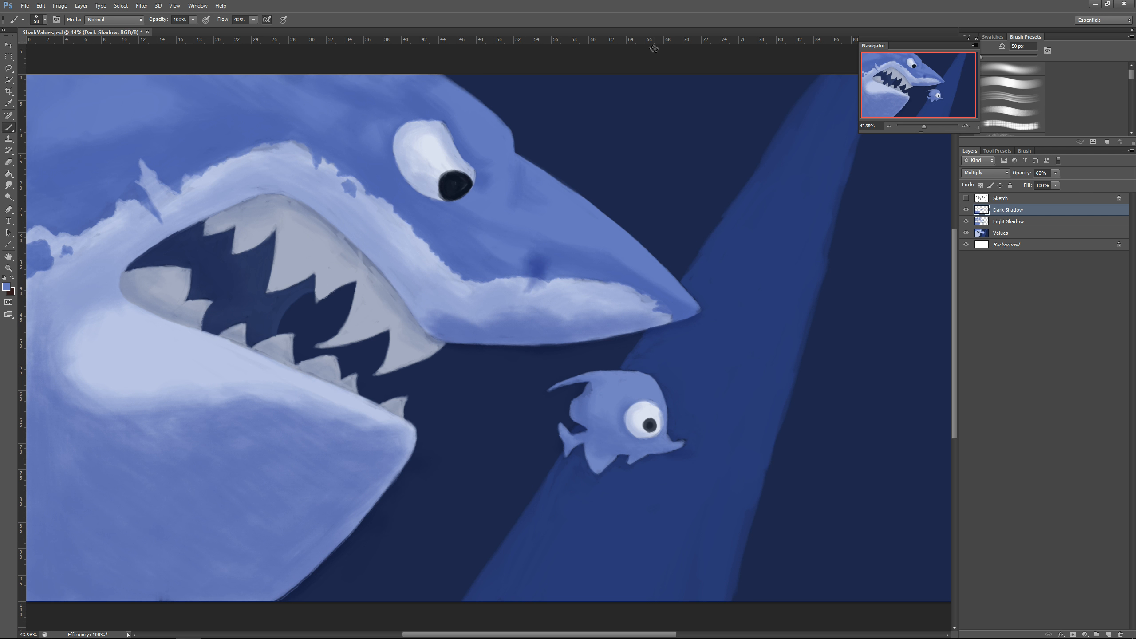
drag(547, 251, 590, 250)
Step: Darken the upper lip's edge along the mouth and the blue area below the eye with a 175 px brush
key(bracketright)
key(bracketright)
key(bracketright)
key(bracketright)
key(bracketright)
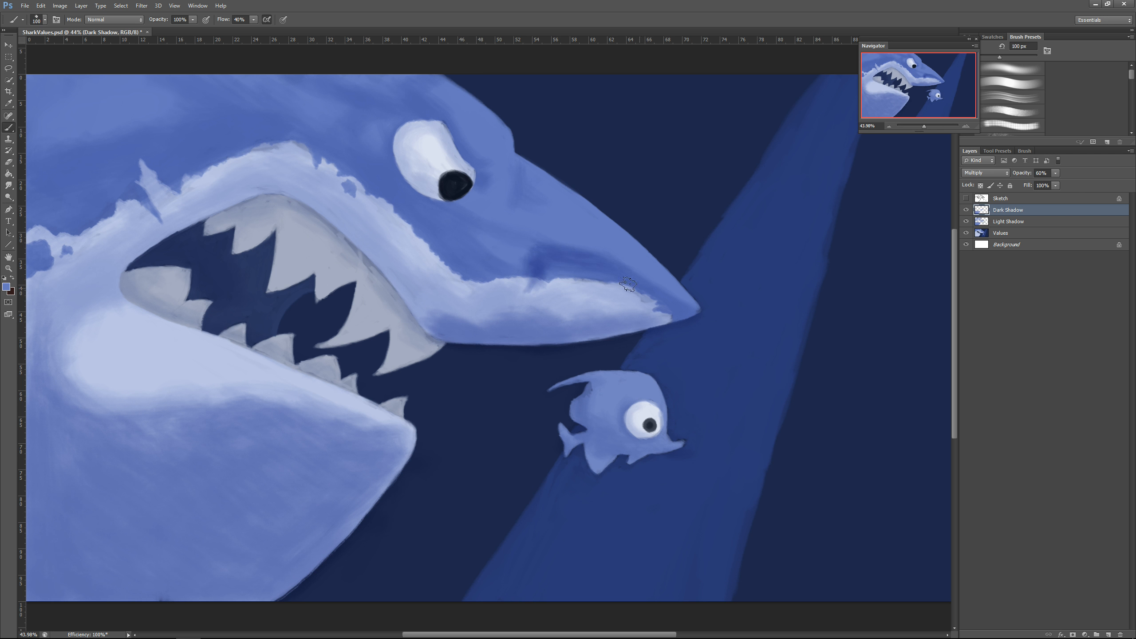
key(bracketright)
key(bracketright)
key(bracketright)
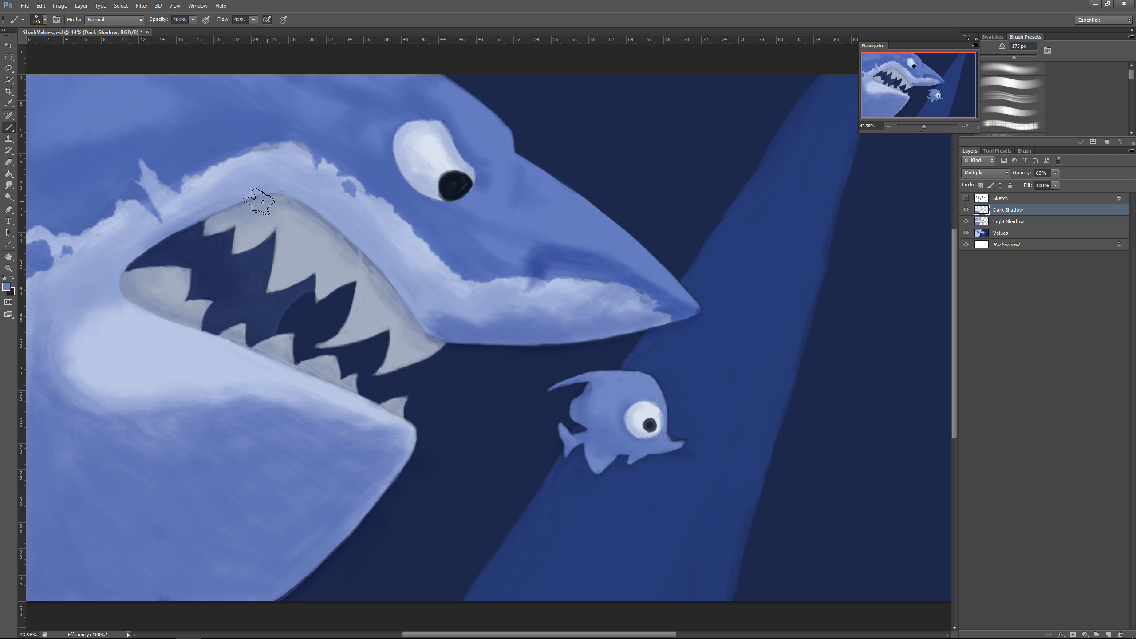
mouse_move(260, 201)
mouse_down()
mouse_move(403, 291)
mouse_move(430, 334)
mouse_up()
mouse_move(612, 303)
mouse_down()
mouse_move(532, 297)
mouse_move(501, 273)
mouse_move(435, 257)
mouse_move(331, 157)
mouse_up()
mouse_move(462, 208)
mouse_down()
mouse_move(506, 224)
mouse_move(386, 176)
mouse_move(469, 260)
mouse_move(381, 217)
mouse_up()
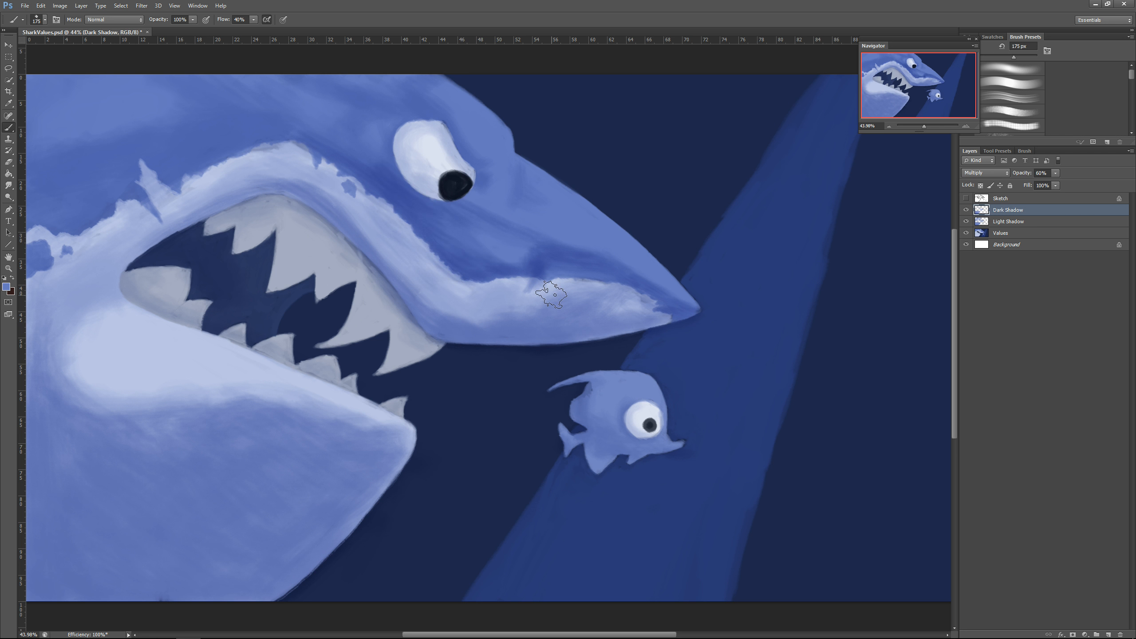
Step: Paint dark shadow around the shark's brow and along the blue skin above the pale lip band
drag(354, 152, 337, 92)
drag(389, 141, 384, 120)
mouse_move(228, 130)
mouse_down()
mouse_move(260, 130)
mouse_move(225, 134)
mouse_up()
drag(144, 136, 176, 128)
mouse_move(184, 166)
mouse_down()
mouse_move(274, 144)
mouse_move(177, 199)
mouse_move(92, 214)
mouse_up()
drag(47, 251, 35, 270)
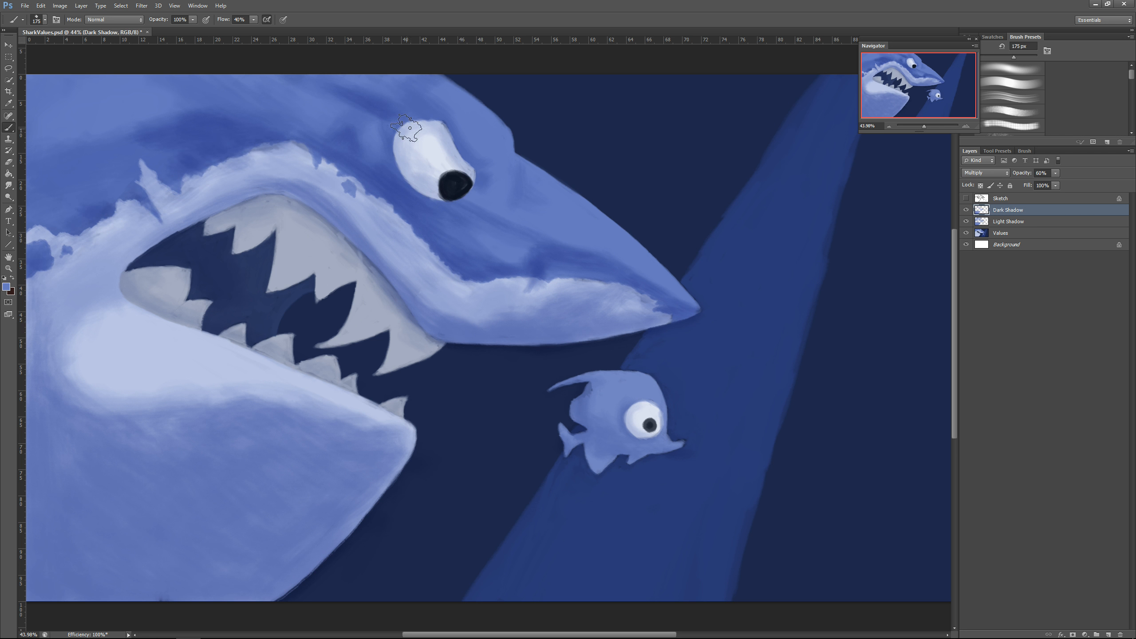
Step: Shade the pale skin behind the mouth corner and deepen the dark blue on the side of the head
drag(188, 227, 76, 315)
drag(178, 218, 121, 291)
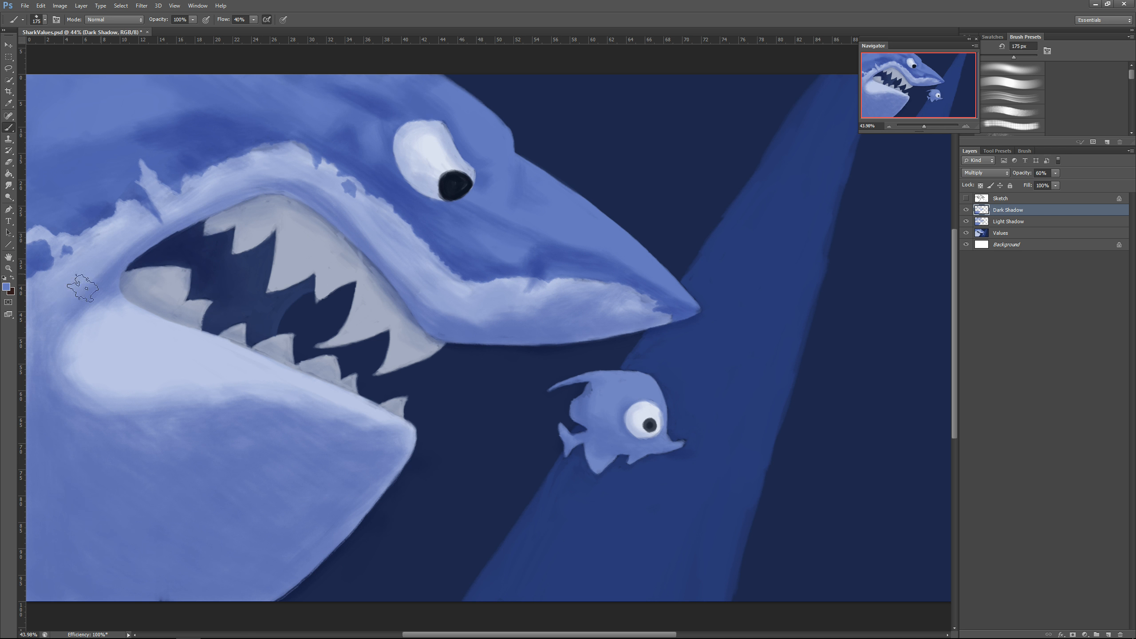
drag(148, 231, 79, 298)
key(bracketright)
key(bracketright)
key(bracketright)
key(bracketright)
drag(114, 145, 40, 167)
mouse_move(157, 157)
mouse_down()
mouse_move(50, 192)
mouse_move(156, 179)
mouse_up()
drag(246, 125, 344, 152)
Step: Build up dark shadow on the pale upper lip band, from the snout's underside back past the mouth corner
key(bracketleft)
key(bracketleft)
key(bracketleft)
key(bracketleft)
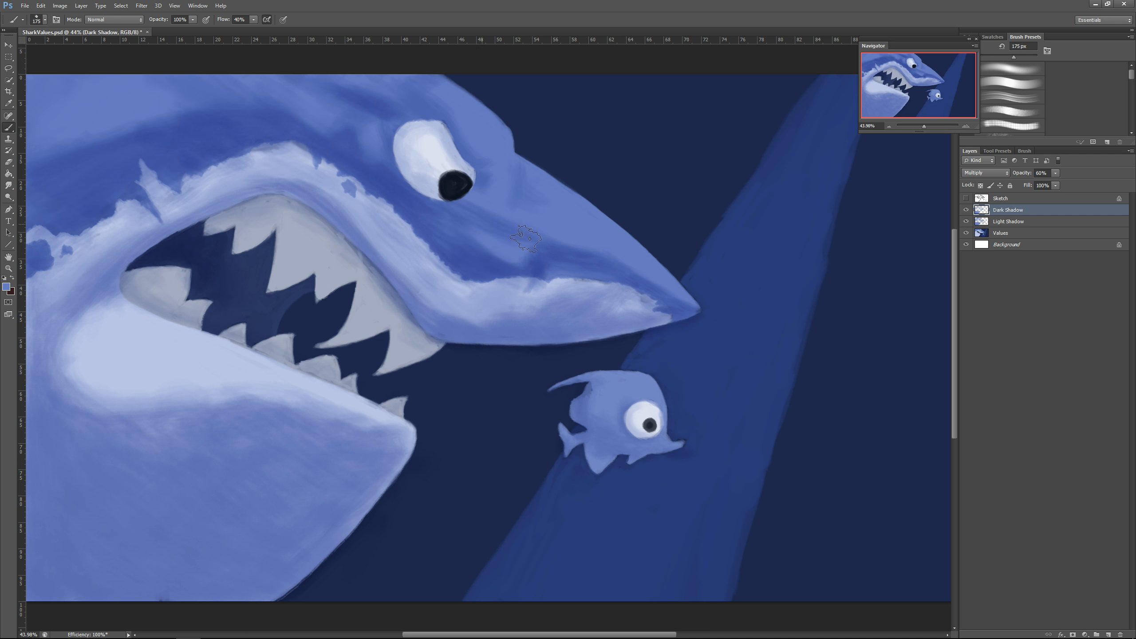
drag(528, 317, 443, 314)
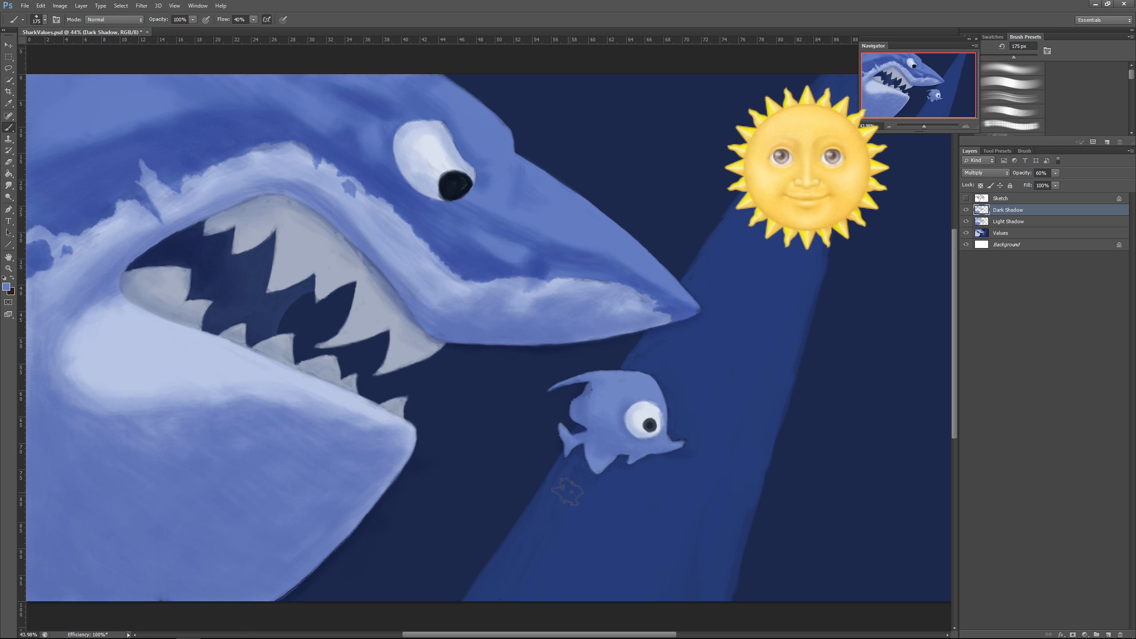
mouse_move(414, 278)
mouse_down()
mouse_move(345, 200)
mouse_move(349, 188)
mouse_move(255, 164)
mouse_move(102, 194)
mouse_up()
drag(123, 233, 41, 296)
drag(161, 226, 42, 329)
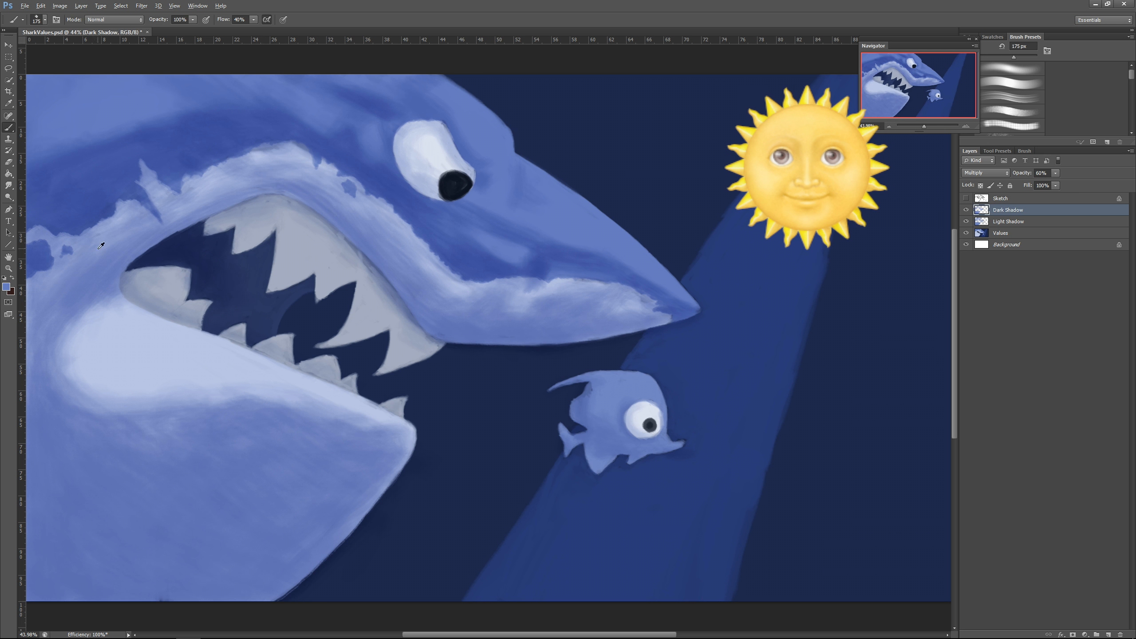
mouse_move(595, 336)
mouse_down()
mouse_move(671, 310)
mouse_move(552, 318)
mouse_move(581, 289)
mouse_up()
Step: Add dark shadow around the rim of the shark's eye with an 80 px brush, checking against the sketch and hiding it again
key(bracketleft)
key(bracketleft)
key(bracketleft)
key(bracketleft)
key(bracketleft)
click(966, 198)
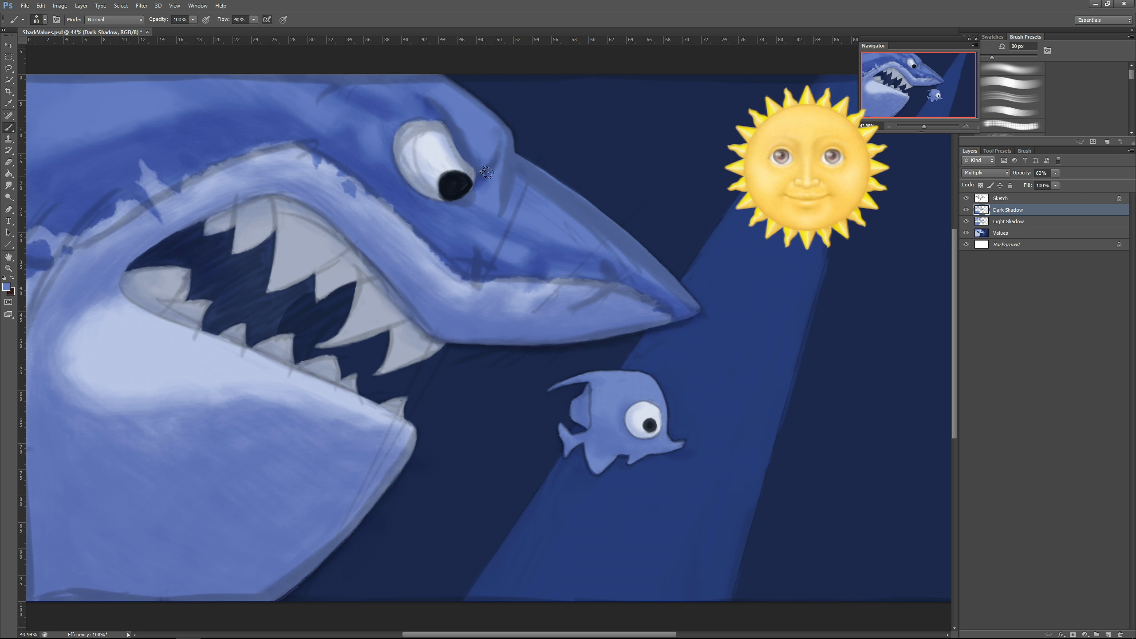
drag(476, 189, 453, 197)
click(966, 198)
drag(447, 120, 474, 174)
mouse_move(394, 141)
mouse_down()
mouse_move(422, 191)
mouse_move(441, 197)
mouse_move(427, 179)
mouse_up()
Step: Shade the small fish's underside and the edge of the shark's chin with a 125 px brush
key(bracketright)
key(bracketright)
key(bracketright)
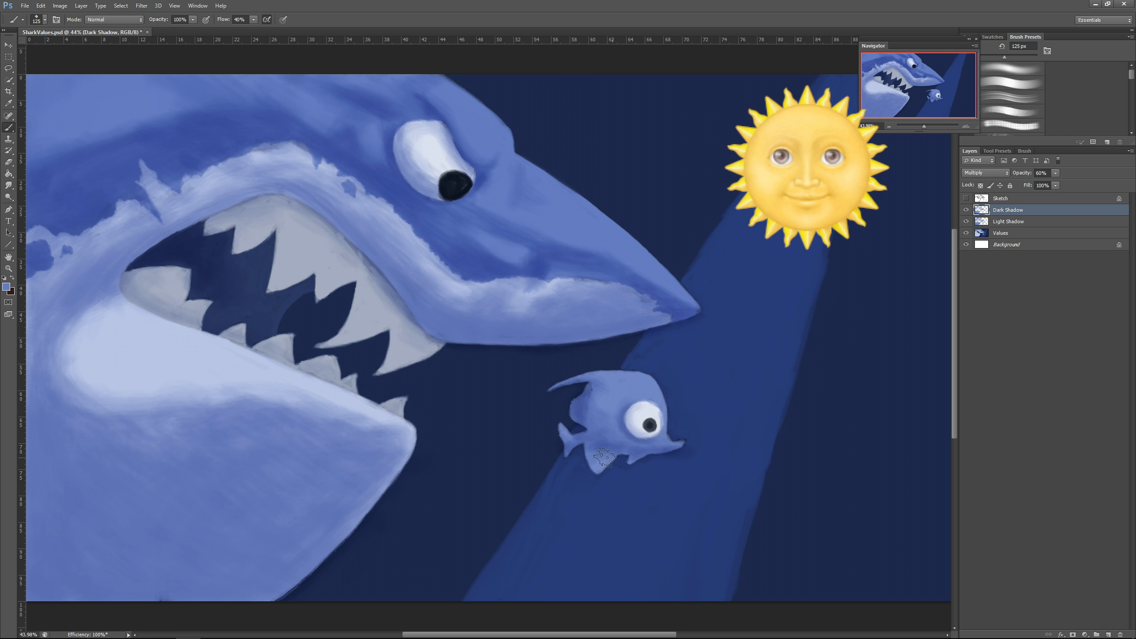
drag(286, 403, 381, 419)
Step: Paint dark shadow on the lower gum and at the bases of the lower teeth with an 80 px brush
key(bracketleft)
key(bracketleft)
key(bracketleft)
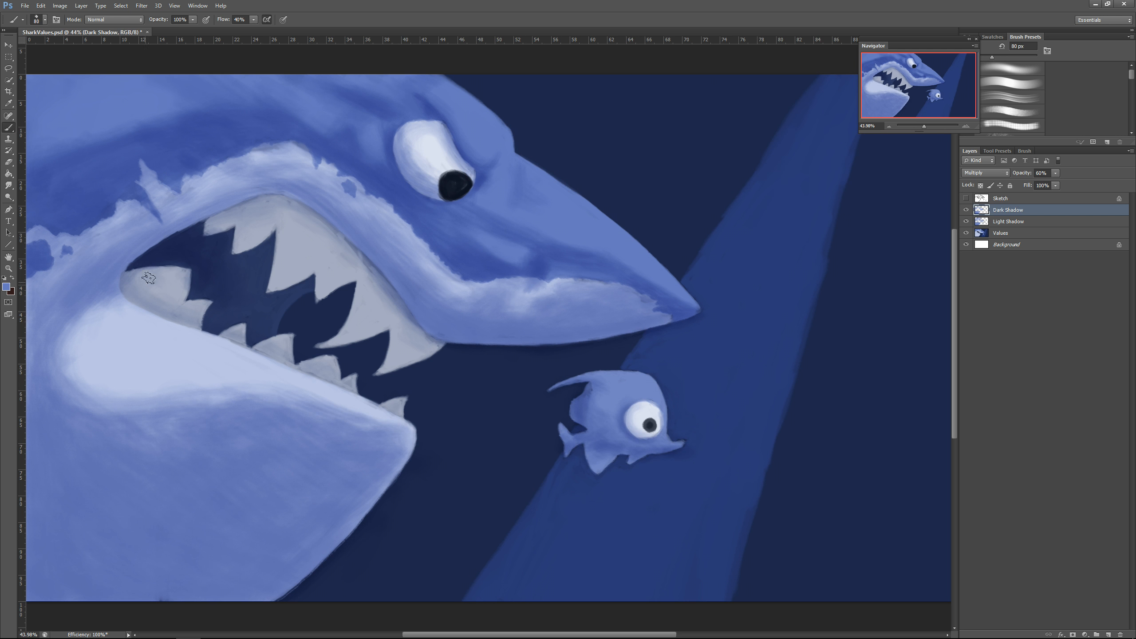
mouse_move(161, 271)
mouse_down()
mouse_move(127, 291)
mouse_move(162, 316)
mouse_up()
mouse_move(168, 315)
mouse_down()
mouse_move(195, 296)
mouse_move(196, 318)
mouse_up()
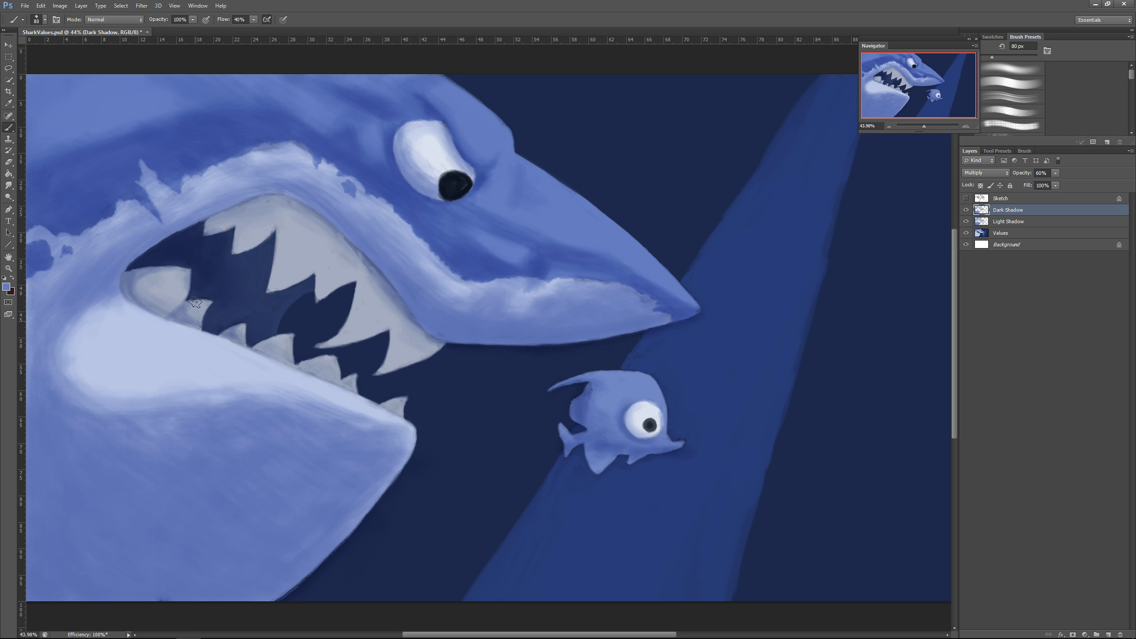
drag(256, 344, 349, 372)
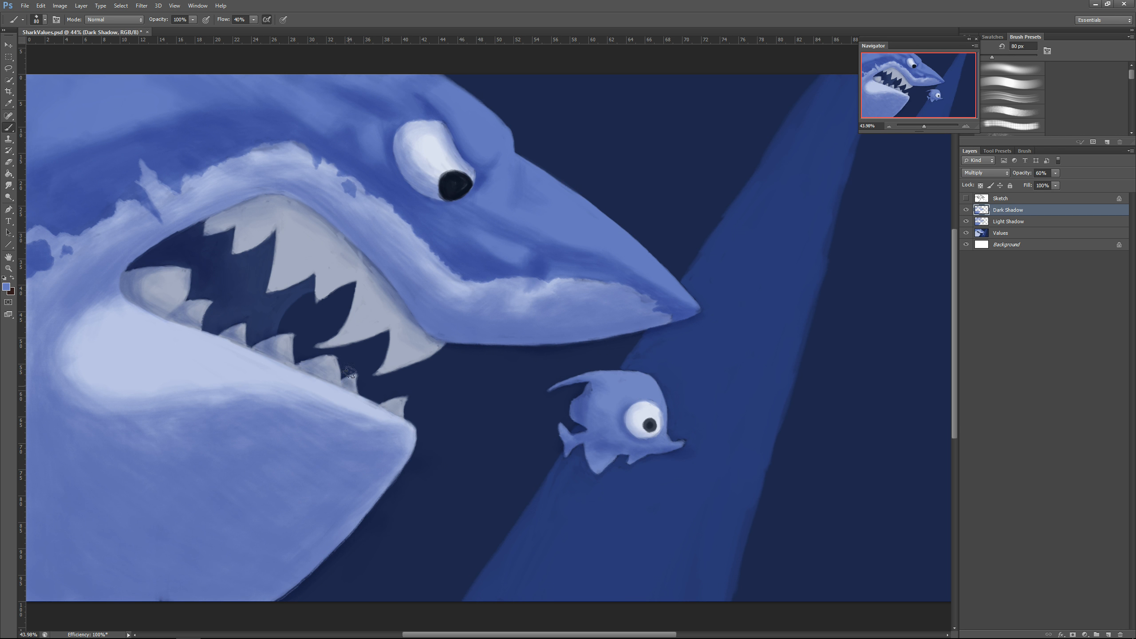
Step: Shade the upper gum line, the mouth corner and the front edges of the first upper teeth
drag(222, 213, 441, 343)
drag(251, 203, 213, 227)
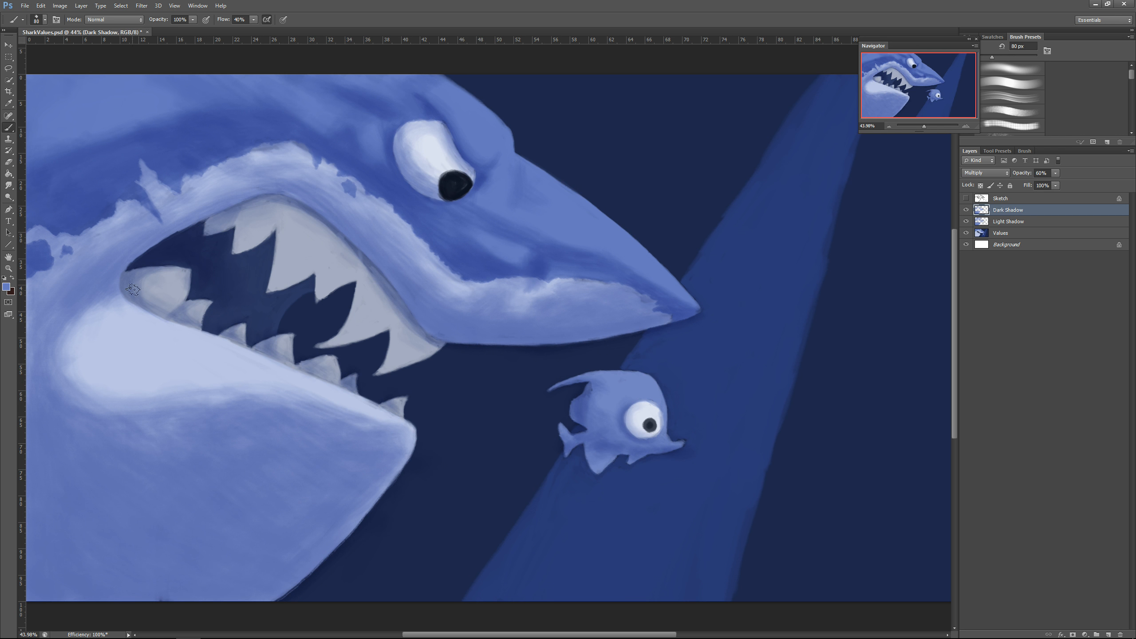
drag(136, 290, 185, 295)
mouse_move(248, 212)
mouse_down()
mouse_move(235, 251)
mouse_move(267, 237)
mouse_up()
mouse_move(279, 210)
mouse_down()
mouse_move(271, 289)
mouse_move(282, 252)
mouse_up()
drag(286, 215, 314, 220)
Step: Shade between the remaining large upper teeth to separate each tooth from the gum
drag(284, 260, 274, 288)
drag(336, 240, 348, 299)
mouse_move(298, 215)
mouse_down()
mouse_move(344, 235)
mouse_move(365, 324)
mouse_up()
mouse_move(376, 280)
mouse_down()
mouse_move(339, 326)
mouse_move(376, 344)
mouse_up()
drag(412, 306, 382, 372)
drag(416, 326, 380, 360)
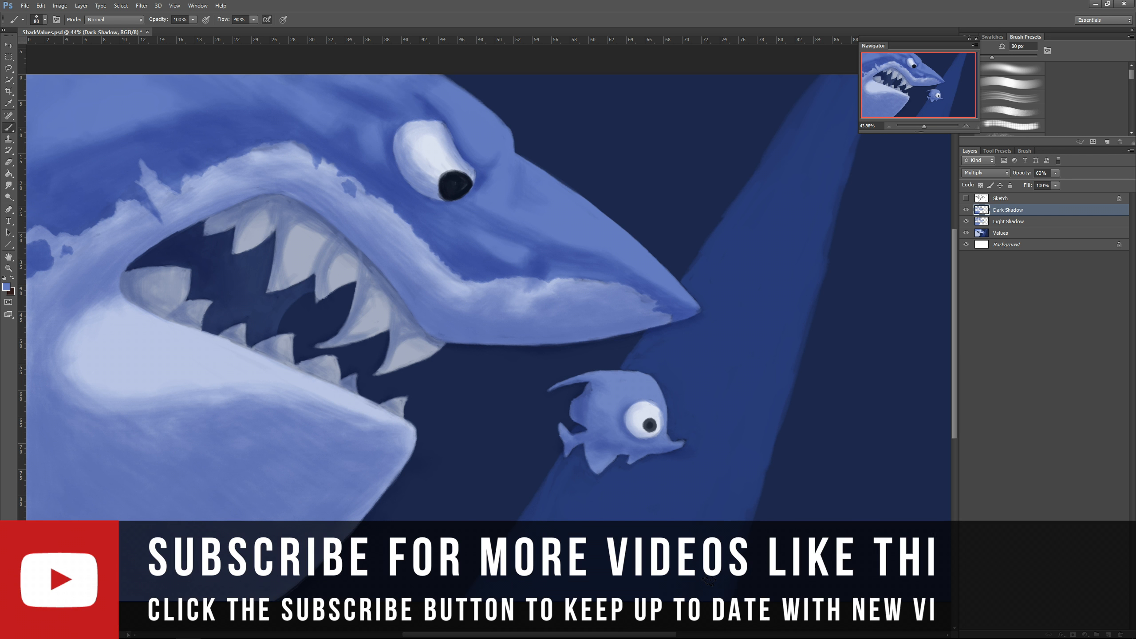
Step: Add a new layer named Lights between the Sketch and Dark Shadow layers
click(1095, 574)
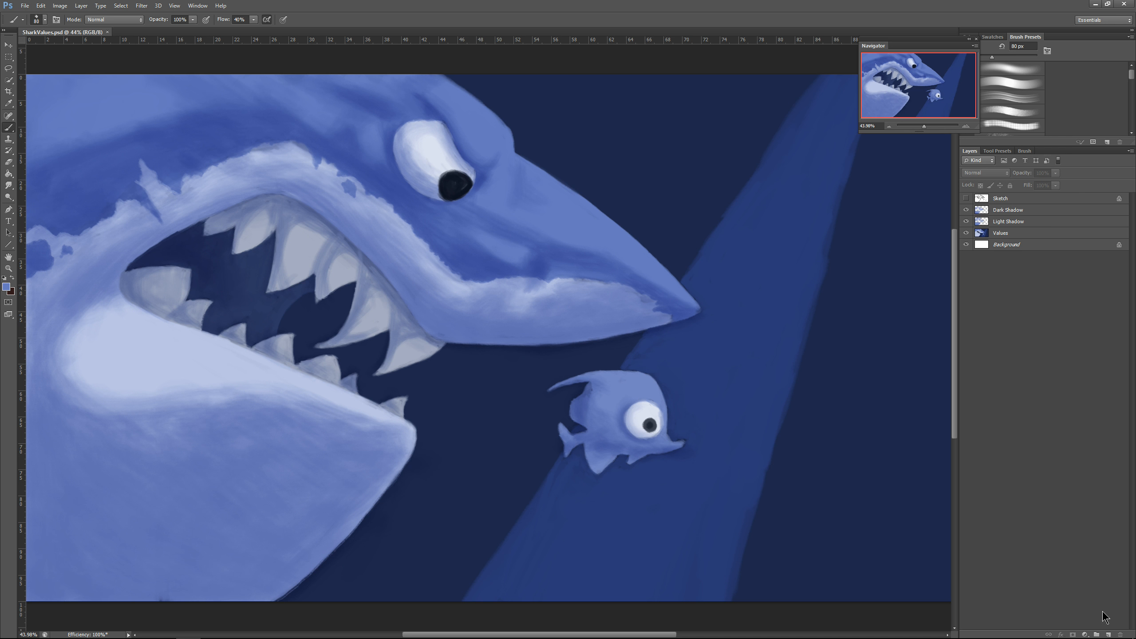
click(1111, 632)
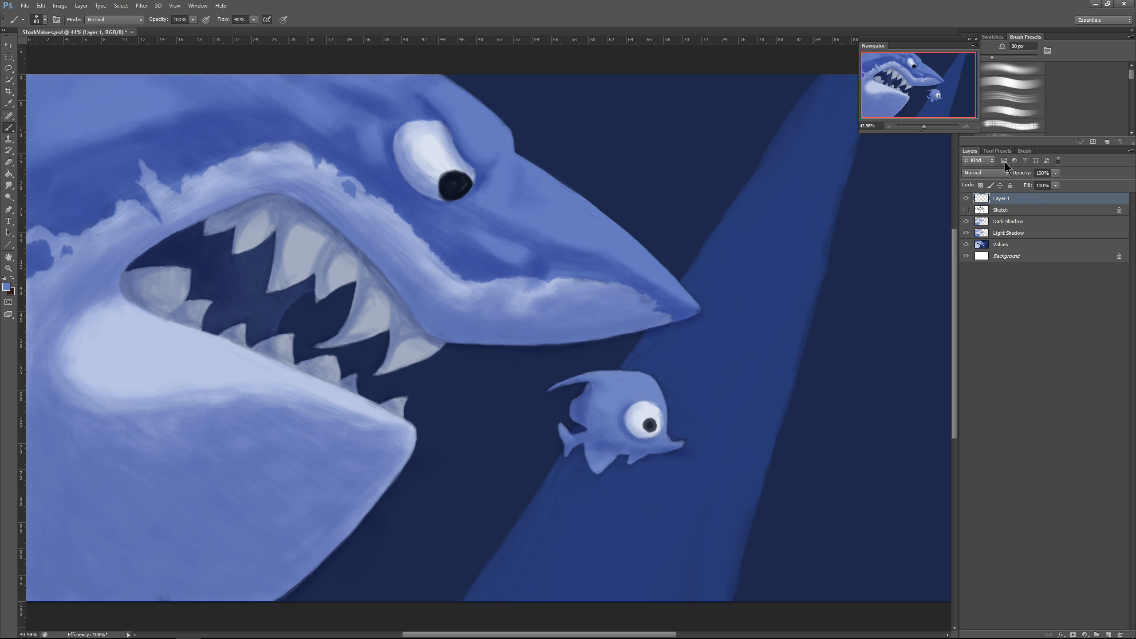
drag(1017, 202, 1014, 213)
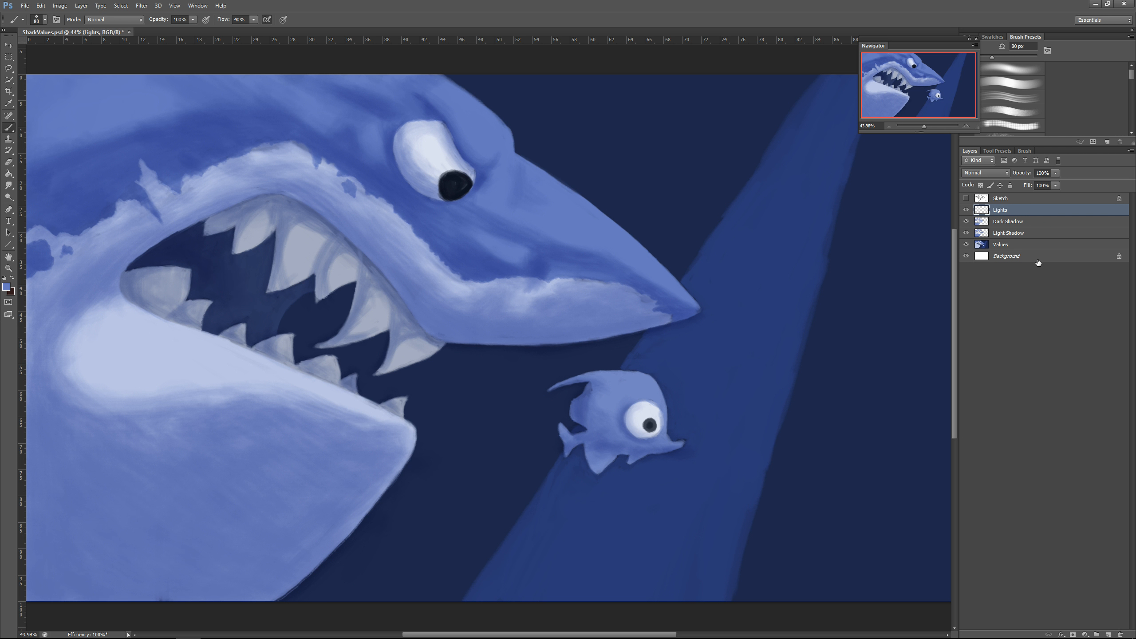
Step: Choose the lighter blue #98b4f4 and paint light along the top of the shark's snout with a 175 px brush
alt+click(569, 217)
click(8, 290)
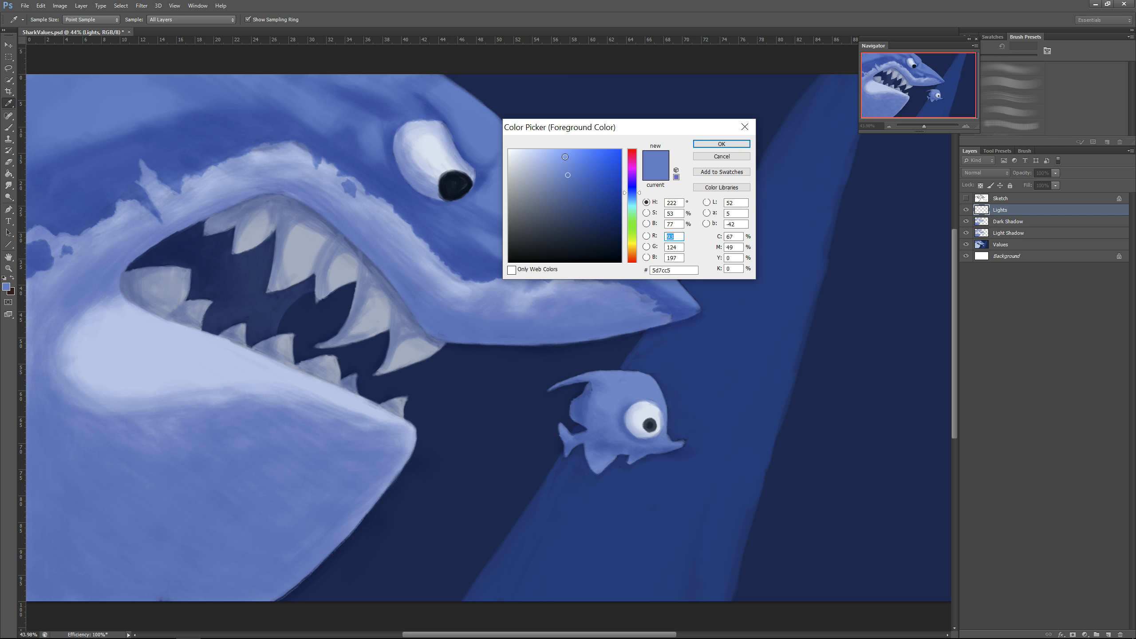
drag(550, 157, 550, 154)
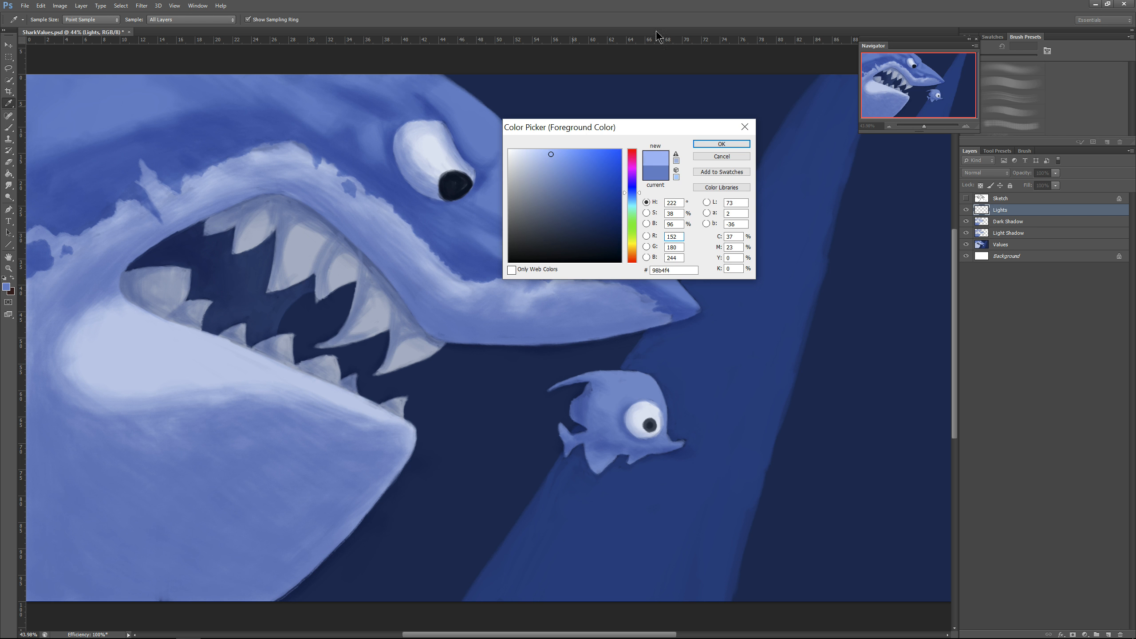
click(721, 143)
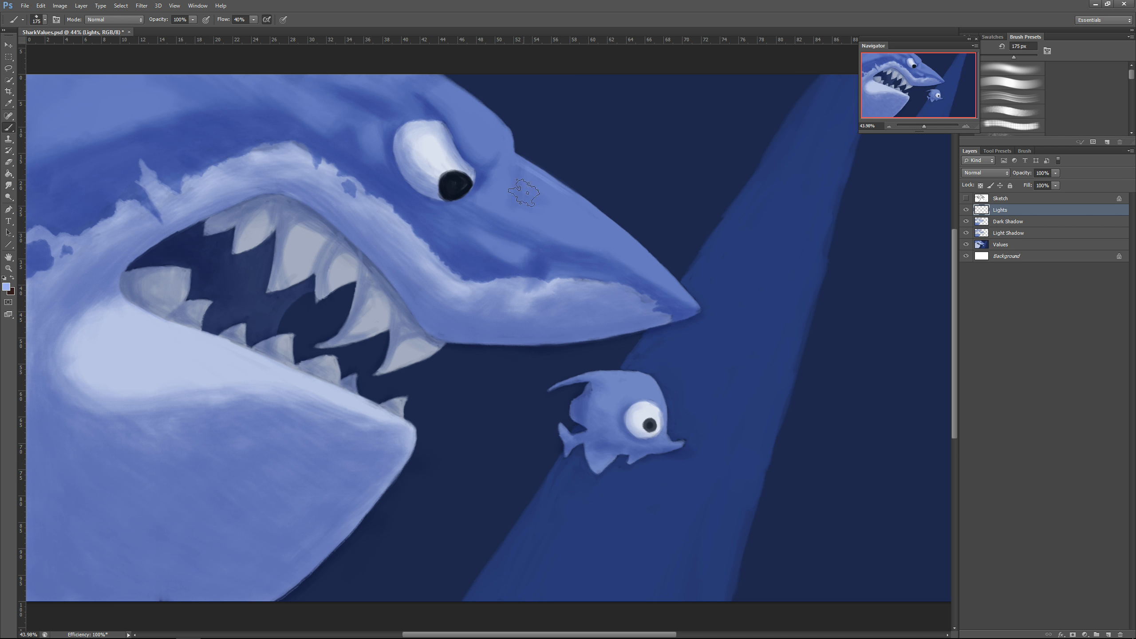
mouse_move(523, 192)
mouse_down()
mouse_move(572, 206)
mouse_move(635, 259)
mouse_move(527, 177)
mouse_move(492, 189)
mouse_move(573, 192)
mouse_move(700, 309)
mouse_up()
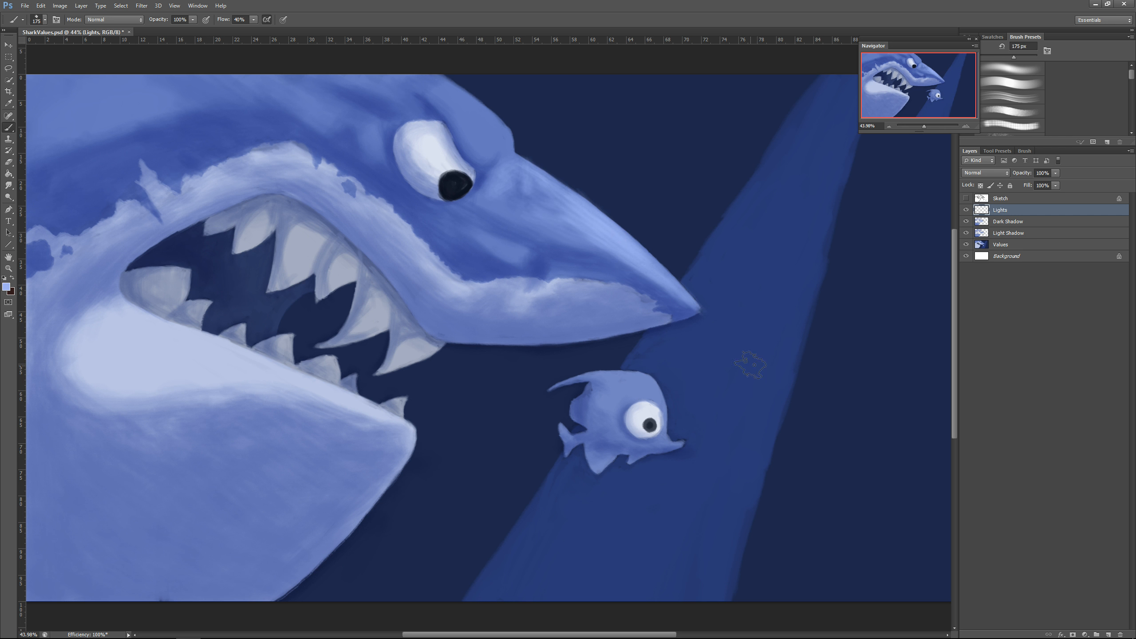
Step: Paint light on the shark's brow ridge and down the fold at the snout's base, reducing the brush to 100 px
drag(505, 150, 452, 83)
key(bracketleft)
key(bracketleft)
key(bracketleft)
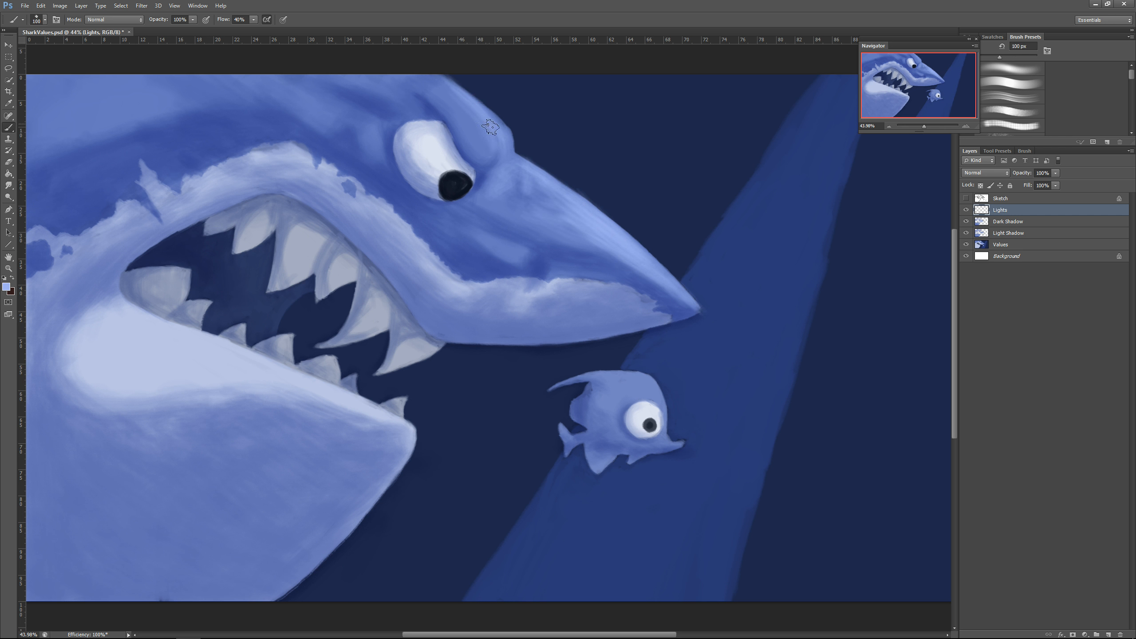
mouse_move(490, 127)
mouse_down()
mouse_move(487, 156)
mouse_move(463, 95)
mouse_up()
click(967, 198)
click(966, 199)
drag(510, 130, 513, 197)
mouse_move(480, 100)
mouse_down()
mouse_move(515, 156)
mouse_move(514, 202)
mouse_up()
drag(510, 129, 476, 97)
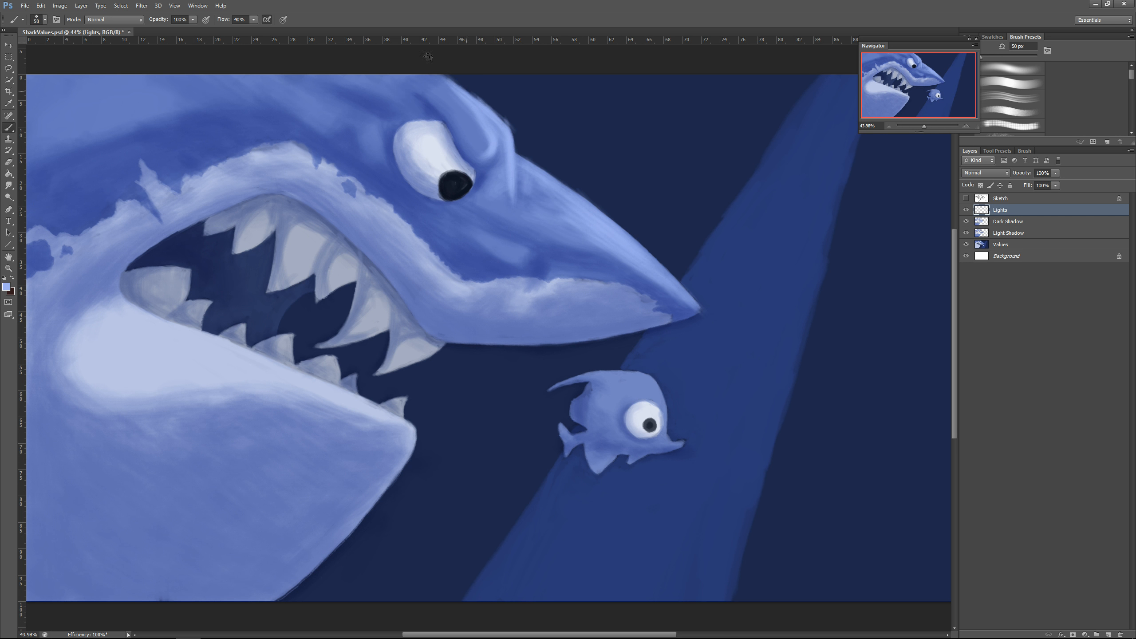
Step: Add light strokes along the snout's upper edge with a 50 px brush and on the forehead with a larger one
drag(515, 152, 677, 280)
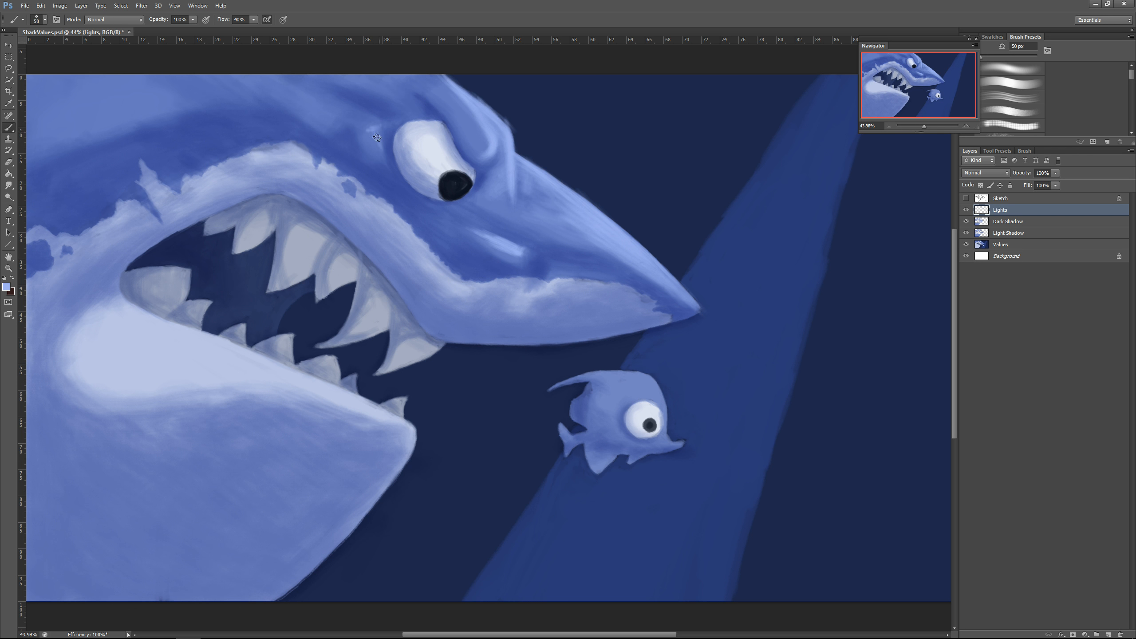
key(bracketright)
key(bracketright)
key(bracketright)
drag(297, 97, 327, 107)
Step: Sample the pale lower jaw, choose a lighter tint and paint light along the lower lip's edge with an 80 px brush
alt+click(170, 353)
click(6, 287)
click(525, 150)
click(721, 145)
mouse_move(151, 321)
mouse_down()
mouse_move(260, 357)
mouse_move(272, 349)
mouse_move(395, 418)
mouse_move(224, 348)
mouse_move(274, 371)
mouse_up()
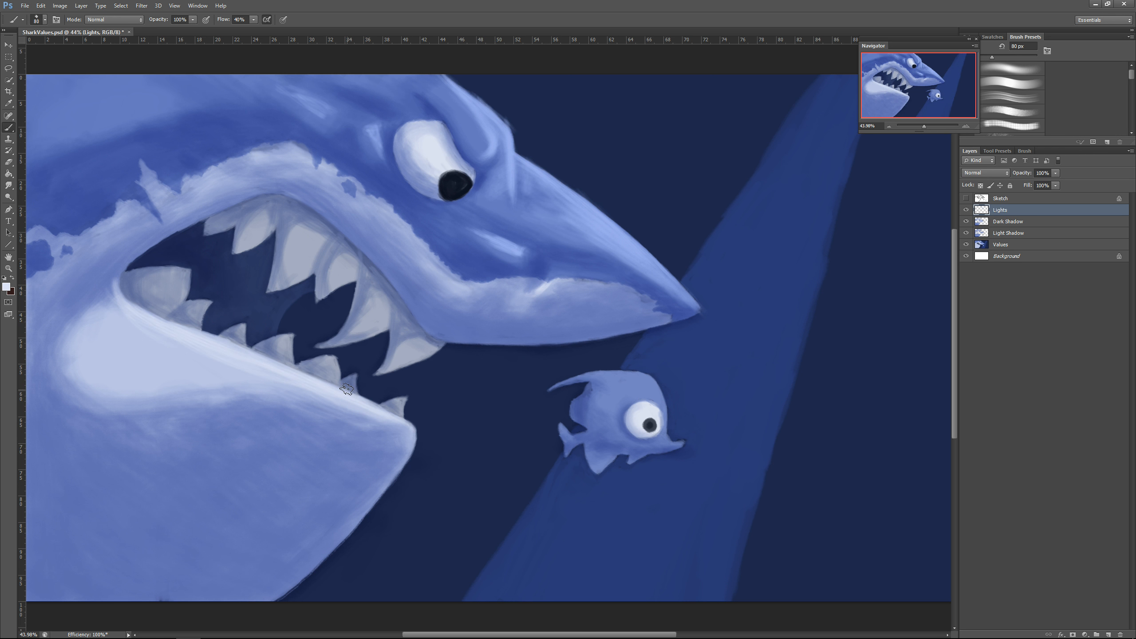
Step: Sample a tooth, choose a lighter tint and paint light on the faces of the upper and lower teeth
alt+click(312, 236)
click(6, 287)
click(523, 162)
click(723, 144)
drag(405, 359, 427, 351)
drag(379, 307, 370, 325)
drag(346, 267, 343, 271)
mouse_move(306, 238)
mouse_down()
mouse_move(300, 257)
mouse_move(341, 273)
mouse_up()
drag(177, 291, 175, 281)
drag(204, 310, 202, 310)
drag(286, 353, 290, 342)
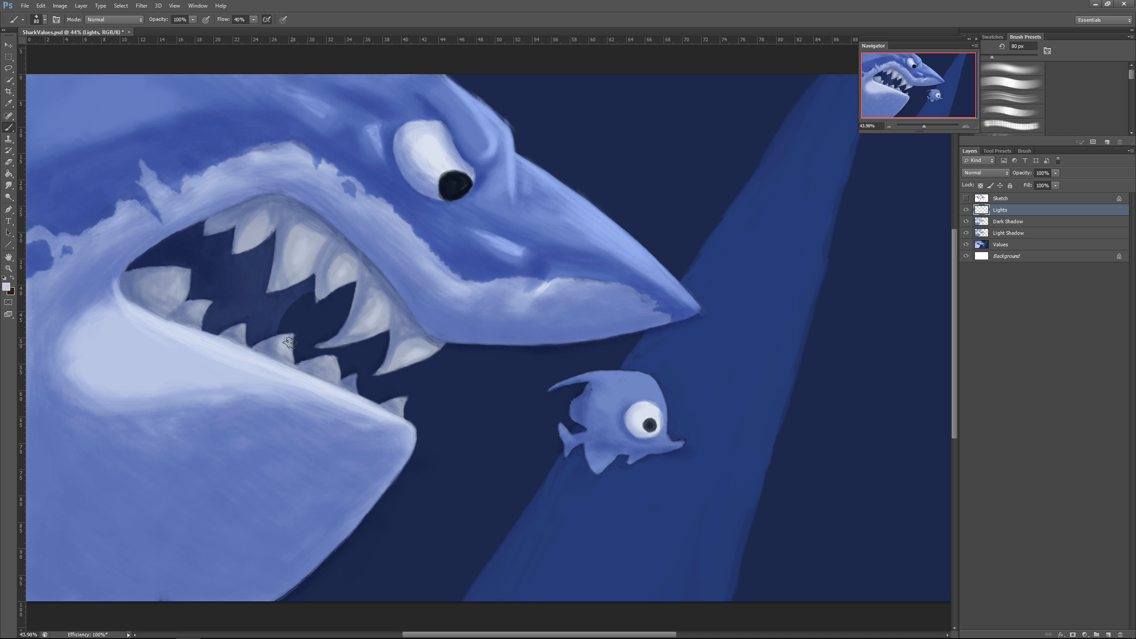
Step: Sample the small fish's body, choose a lighter blue and paint light along its back with an 80 px brush
alt+click(612, 381)
click(6, 287)
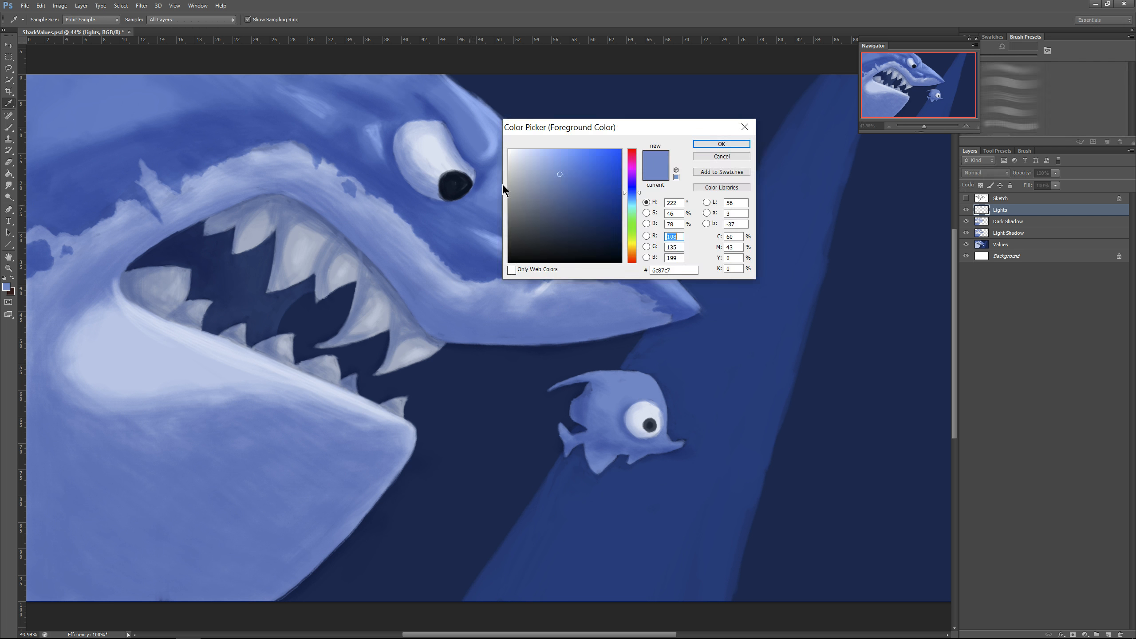
click(547, 158)
click(723, 144)
drag(652, 383, 591, 375)
drag(628, 381, 654, 387)
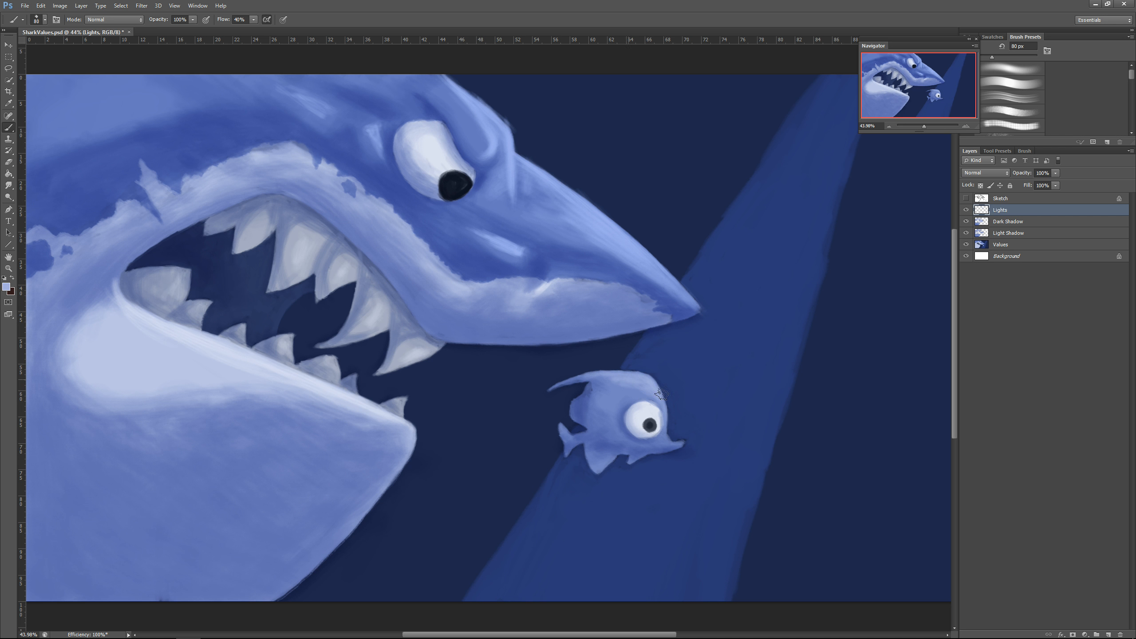
Step: Paint light on the small fish's belly and lower fins with a smaller brush
key(bracketleft)
key(bracketleft)
key(bracketleft)
key(bracketleft)
key(bracketleft)
drag(628, 462, 628, 441)
key(bracketright)
key(bracketright)
key(bracketright)
Step: Add a new layer named Darkest above the Lights layer and set its blend mode to Multiply
click(1109, 635)
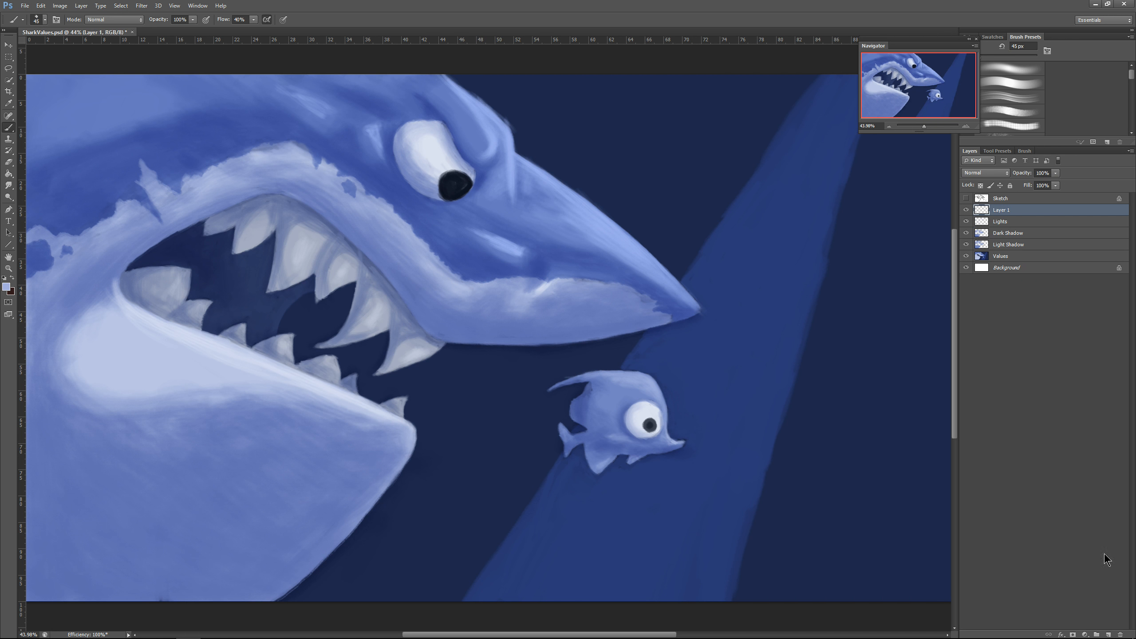
double_click(1002, 211)
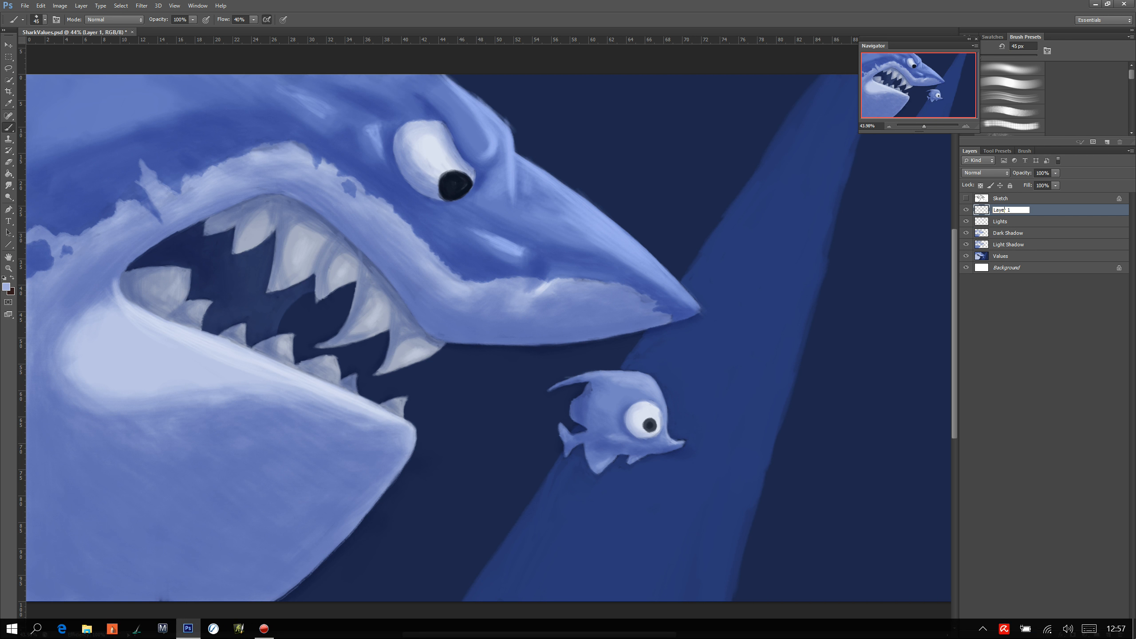
drag(1012, 209, 991, 199)
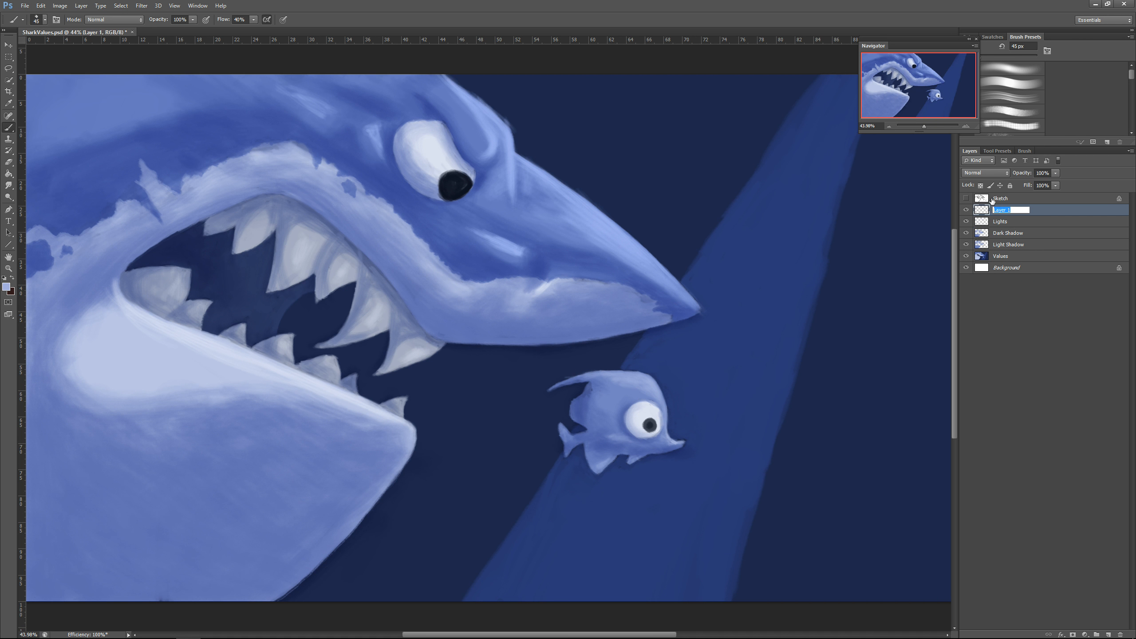
text(Darkest)
key(Return)
Step: Sample blue from the snout's tip and paint the shark's nostril shadow with a 45 px brush
alt+click(688, 294)
drag(540, 255, 530, 286)
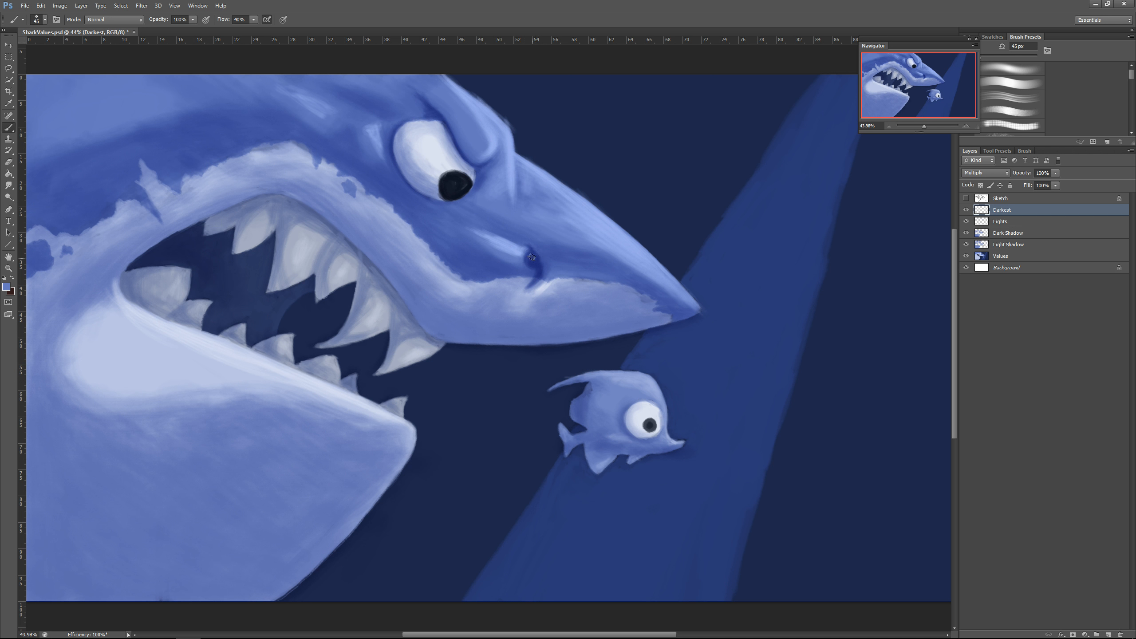
drag(532, 258, 530, 269)
Step: Darken the crease running from the upper lip around the mouth corner, enlarging the brush to 70 px
drag(146, 250, 64, 330)
key(bracketright)
key(bracketright)
key(bracketright)
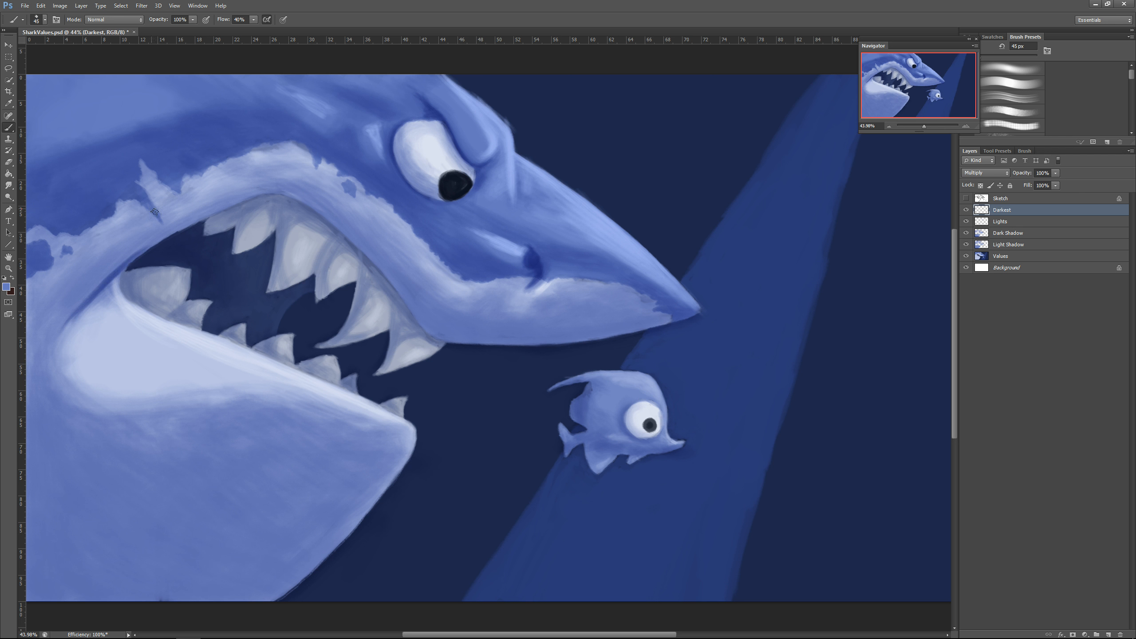
mouse_move(180, 230)
mouse_down()
mouse_move(126, 263)
mouse_move(116, 286)
mouse_up()
drag(71, 330, 178, 229)
Step: Darken the upper gum line and the gaps between the upper teeth with the 70 px brush
drag(271, 194, 432, 336)
drag(390, 296, 390, 340)
drag(357, 260, 356, 305)
drag(332, 233, 318, 271)
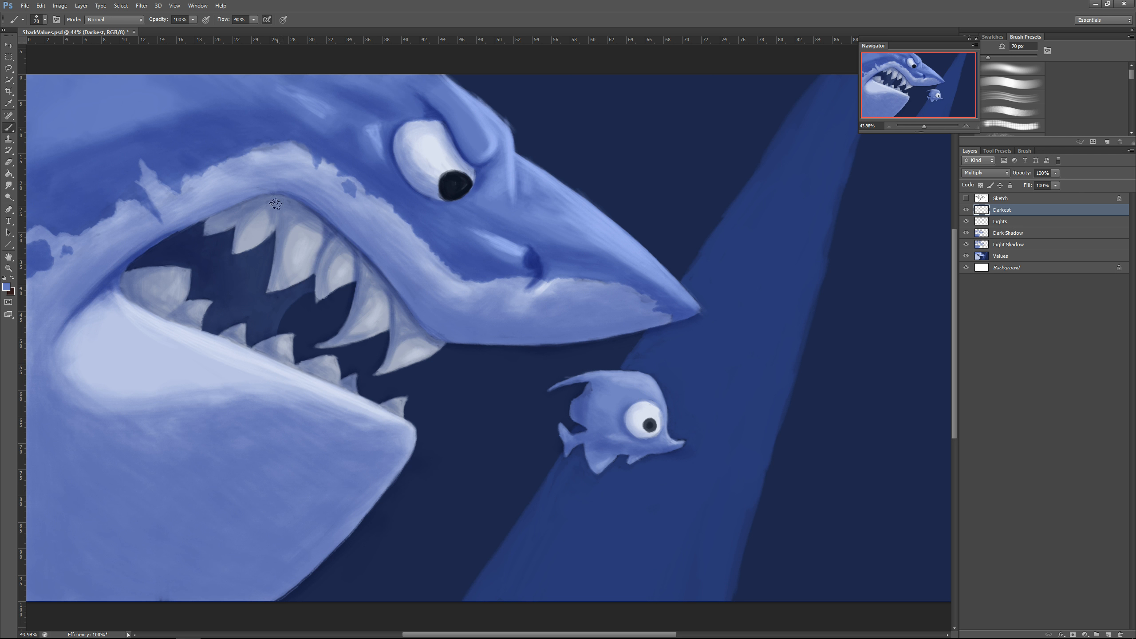
drag(275, 200, 276, 229)
drag(250, 198, 176, 230)
mouse_move(286, 193)
mouse_down()
mouse_move(154, 242)
mouse_move(111, 285)
mouse_up()
Step: Darken the inside of the mouth behind the upper teeth with a 100 px brush
key(bracketright)
key(bracketright)
key(bracketright)
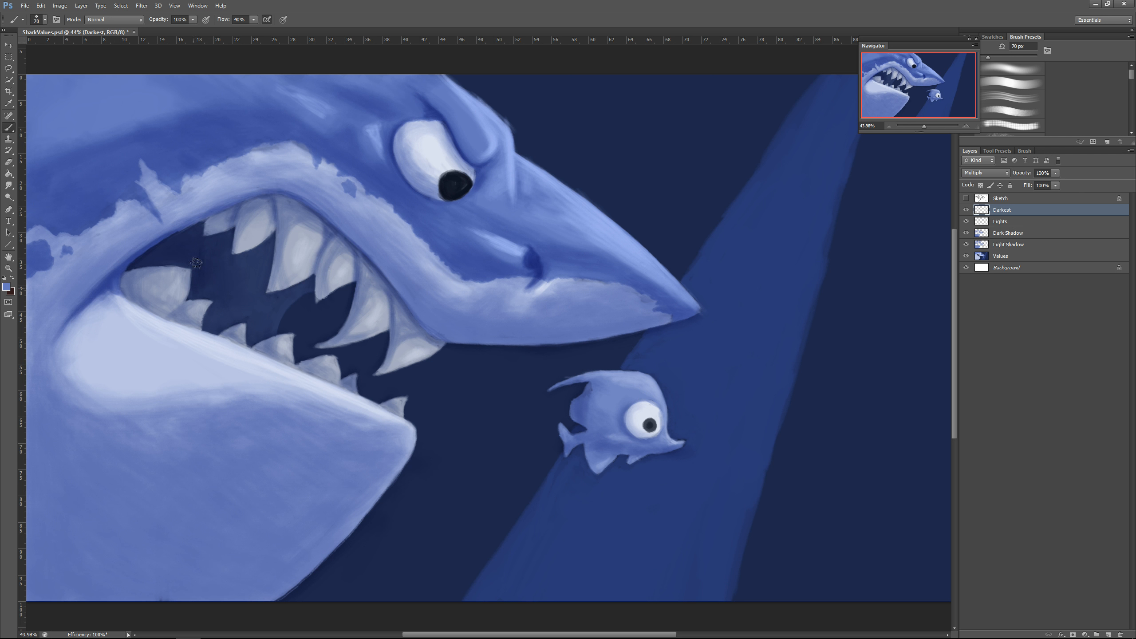
mouse_move(196, 261)
mouse_down()
mouse_move(162, 257)
mouse_move(193, 236)
mouse_move(314, 210)
mouse_up()
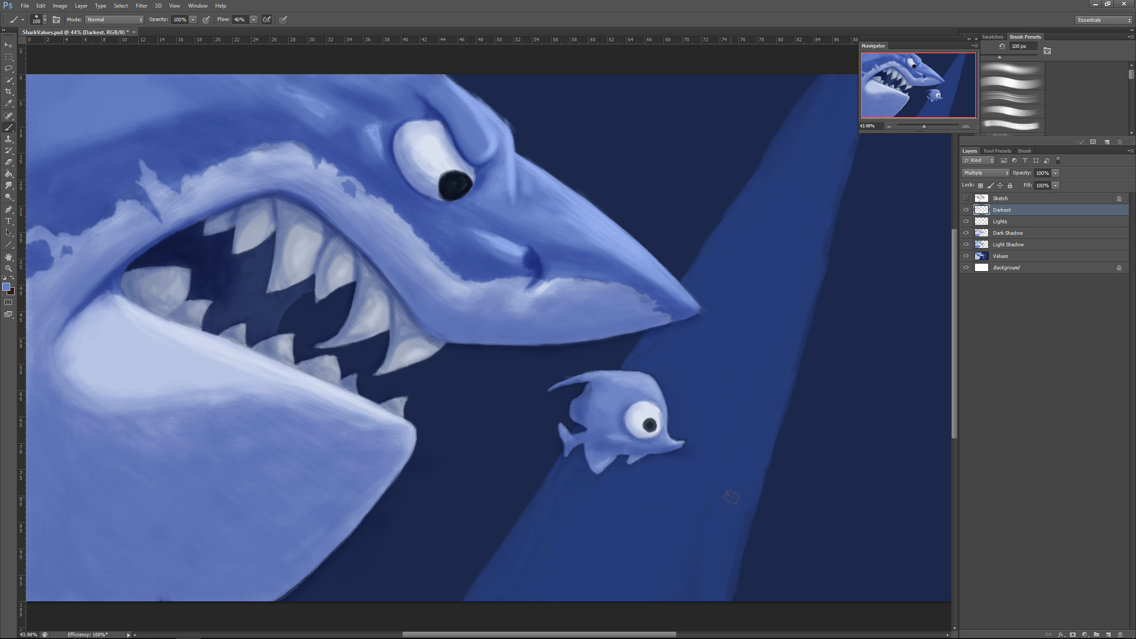
Step: Choose a darker blue and deepen the shadow at the shark's mouth corner
key(bracketright)
key(bracketright)
key(bracketright)
click(6, 287)
click(586, 192)
click(733, 134)
key(bracketleft)
key(bracketleft)
key(bracketleft)
key(bracketleft)
key(bracketleft)
key(bracketleft)
drag(126, 267, 100, 297)
Step: Deepen the nostril with a 30 px brush and darken the crease between the shark's eye and brow
drag(530, 257, 534, 262)
key(bracketleft)
key(bracketleft)
key(bracketleft)
key(bracketleft)
drag(536, 267, 540, 272)
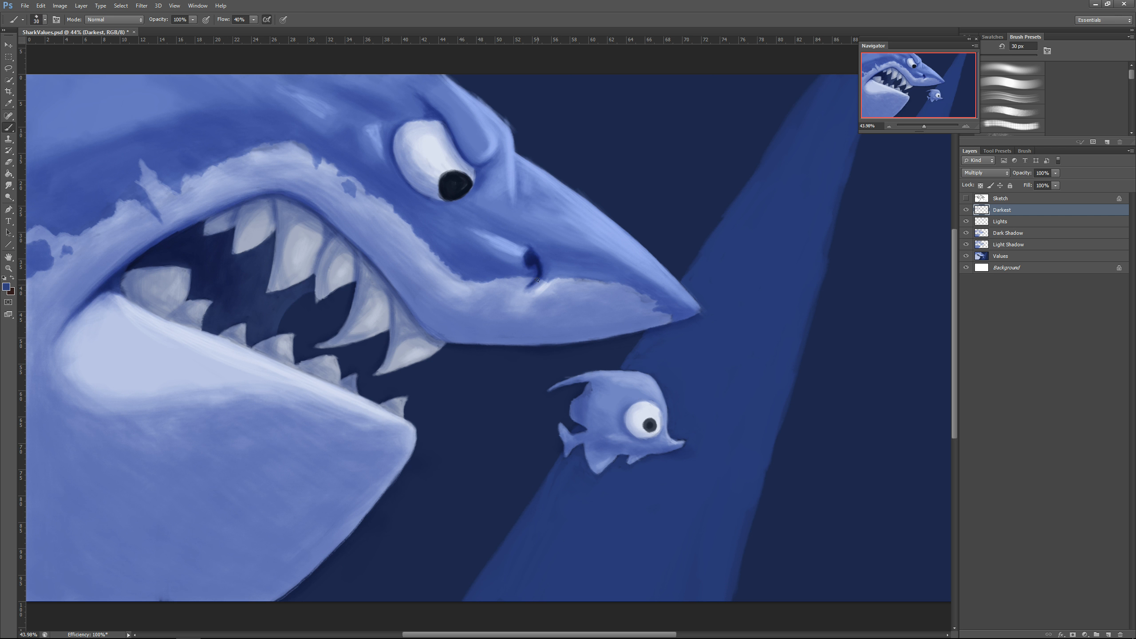
drag(443, 119, 498, 151)
Step: Shade the edges and bases of the upper teeth on the Darkest layer with a 35 px brush
key(bracketright)
key(bracketright)
key(bracketright)
key(bracketright)
key(bracketright)
key(bracketright)
key(bracketright)
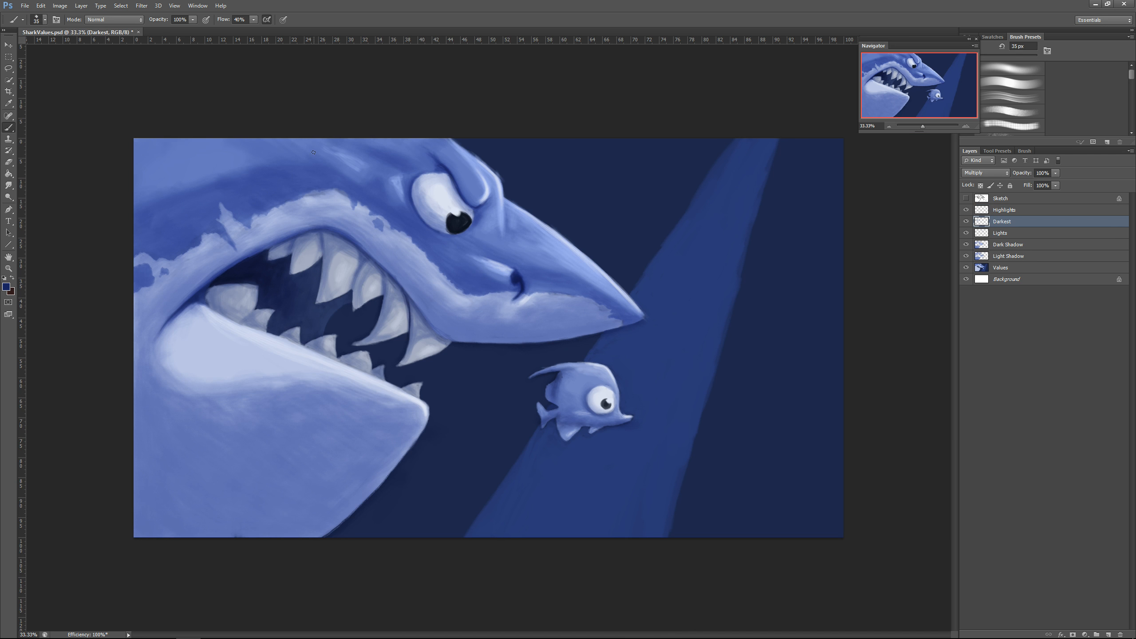
drag(383, 273, 383, 307)
drag(367, 255, 353, 288)
mouse_move(378, 248)
mouse_down()
mouse_move(359, 265)
mouse_move(385, 292)
mouse_up()
drag(440, 300, 411, 338)
drag(323, 231, 317, 267)
drag(297, 235, 288, 258)
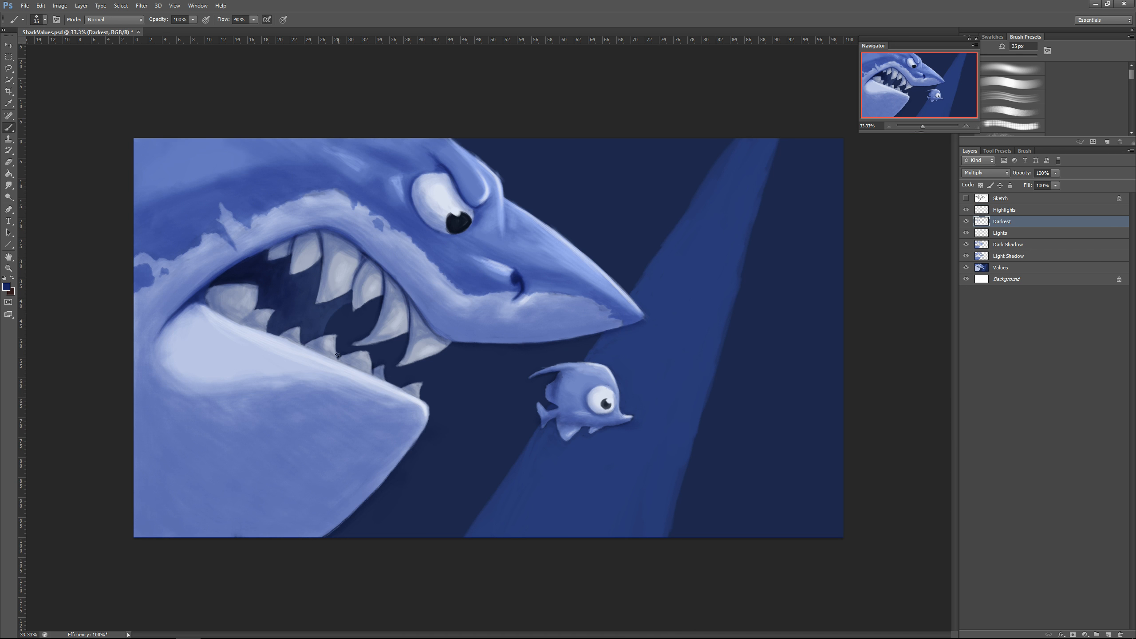
Step: Darken the rear lower tooth, the mouth corner crease and the area around the small fish's eye
drag(256, 310, 241, 322)
drag(166, 324, 239, 262)
drag(586, 400, 612, 415)
Step: Paint a broad dark shadow over the lower rear of the shark's body and jaw, enlarging the brush to 600 px
key(bracketright)
key(bracketright)
key(bracketright)
key(bracketright)
key(bracketright)
key(bracketright)
key(bracketright)
key(bracketright)
key(bracketright)
key(bracketright)
key(bracketright)
key(bracketright)
drag(137, 477, 165, 531)
mouse_move(152, 499)
mouse_down()
mouse_move(236, 533)
mouse_move(144, 530)
mouse_up()
key(bracketright)
key(bracketright)
key(bracketright)
key(bracketright)
mouse_move(138, 479)
mouse_down()
mouse_move(304, 550)
mouse_move(134, 496)
mouse_up()
mouse_move(134, 496)
mouse_down()
mouse_move(264, 551)
mouse_move(286, 548)
mouse_up()
drag(331, 501, 129, 458)
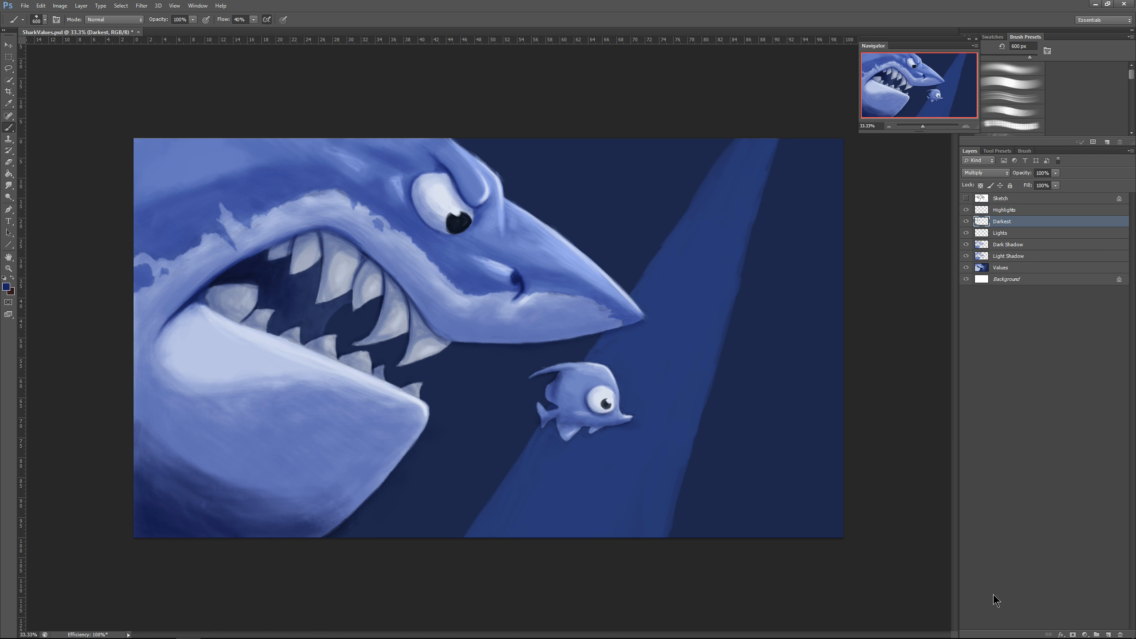
Step: Reduce the brush size to 250 px
key(bracketleft)
key(bracketleft)
key(bracketleft)
key(bracketleft)
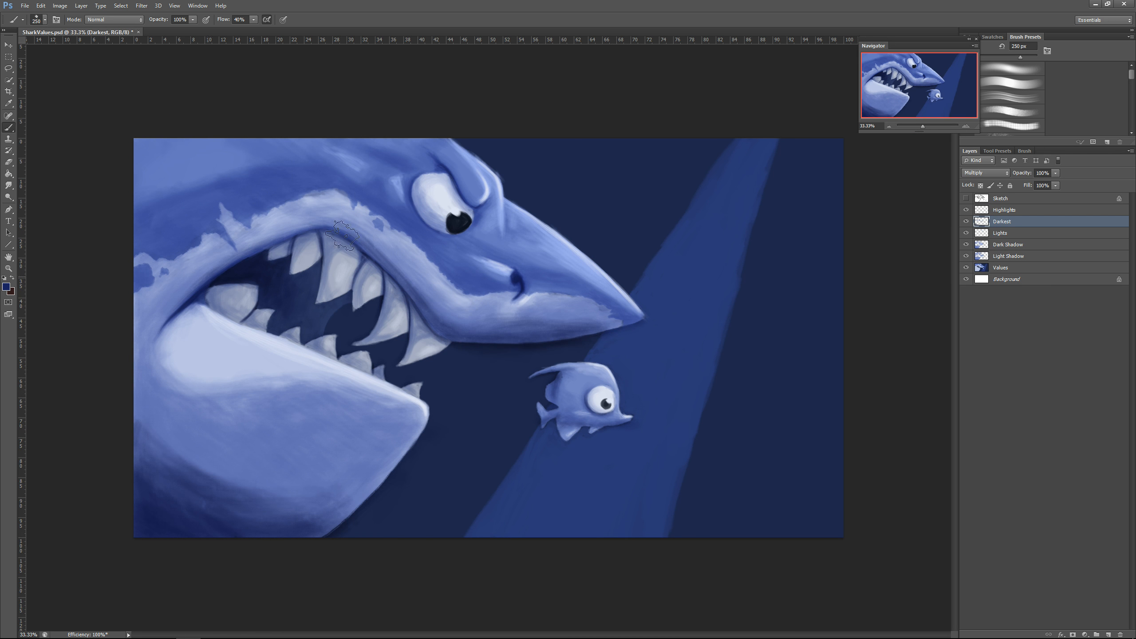